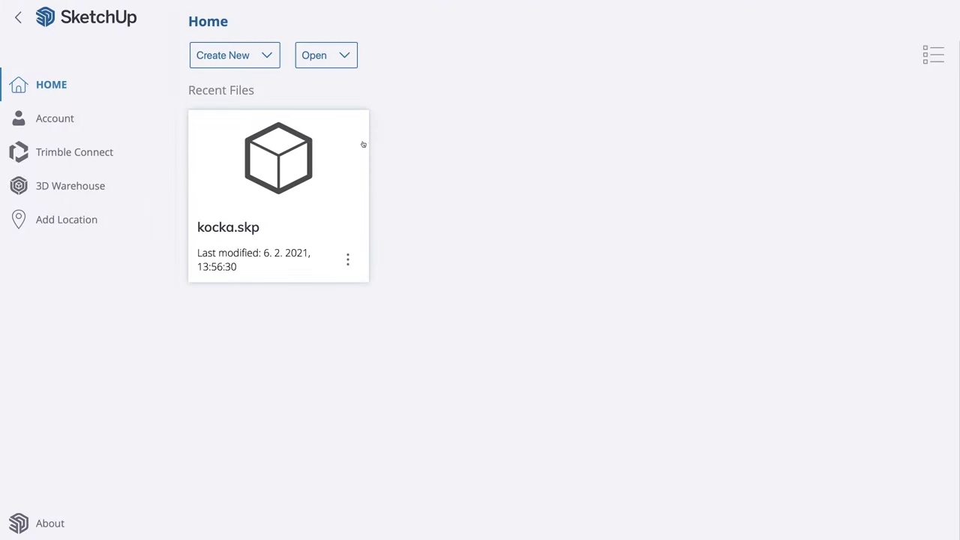
# Create a new model from the Simple Template – Millimeters.
pyautogui.click(250, 58)
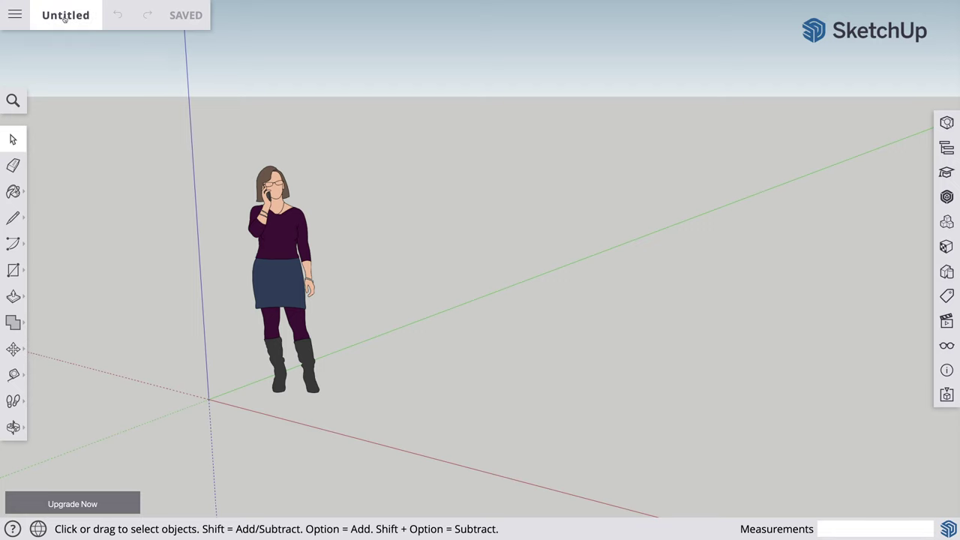
# Save the untitled model as 'štítky' in the SketchUp project.
pyautogui.click(65, 15)
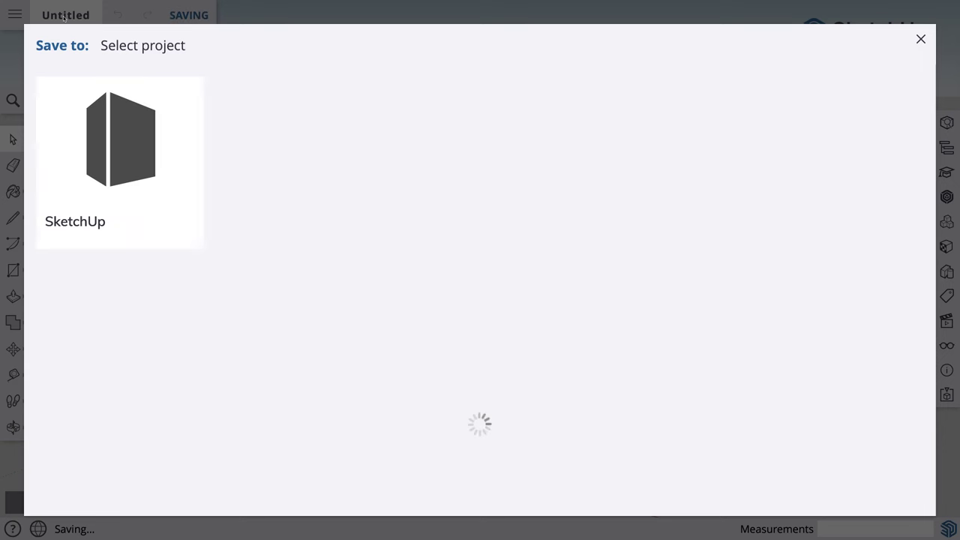
pyautogui.click(114, 144)
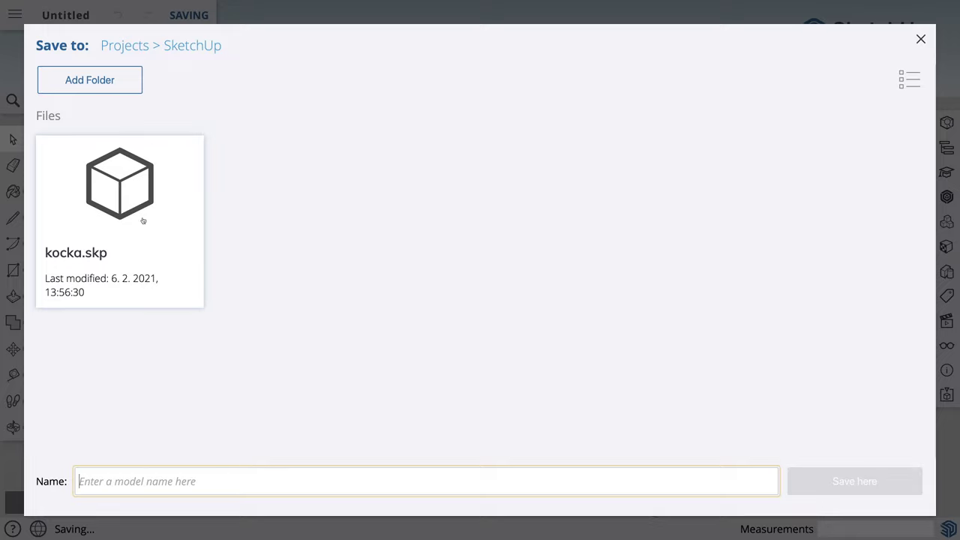
pyautogui.write('št')
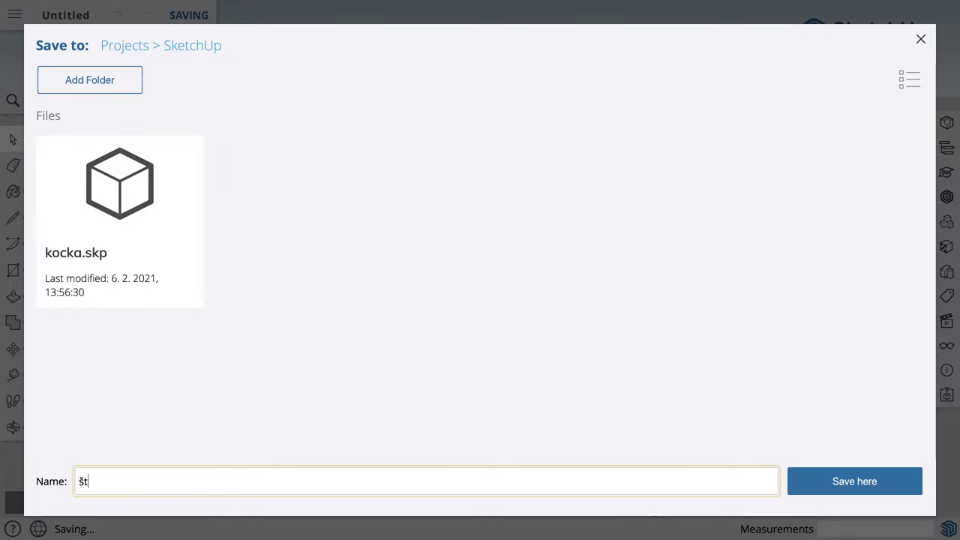
pyautogui.write('ítky')
pyautogui.click(830, 489)
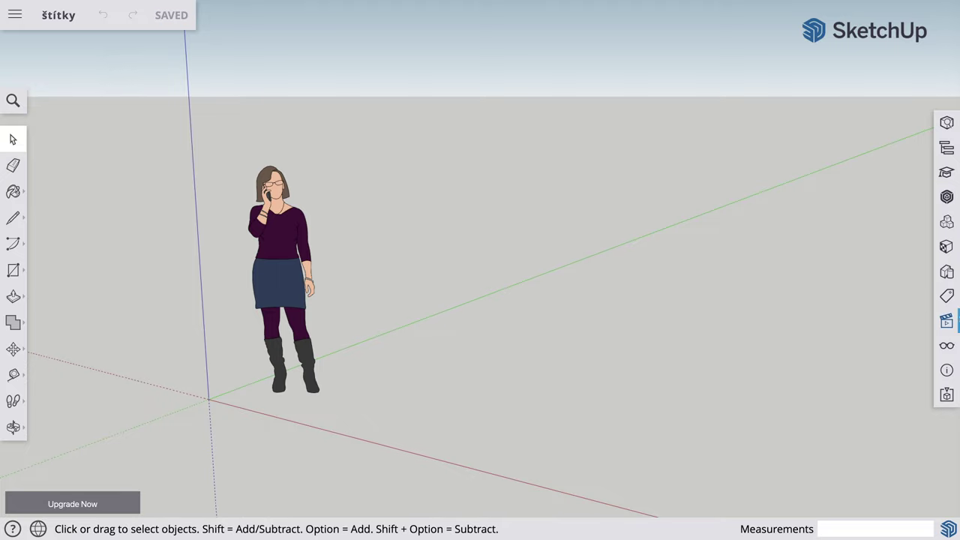
# Turn on Color by Tag in the Tags panel so the figure shows its Untagged colour.
pyautogui.click(947, 296)
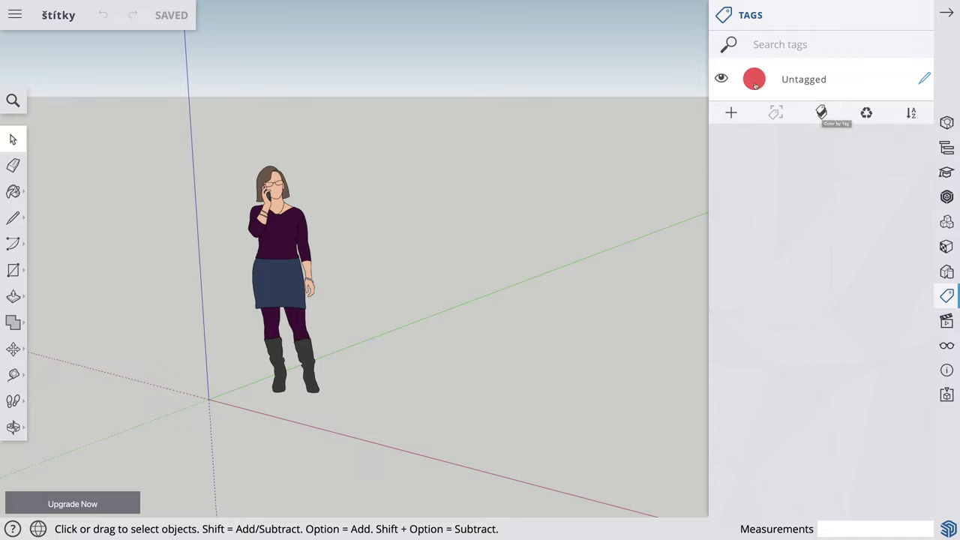
pyautogui.click(822, 112)
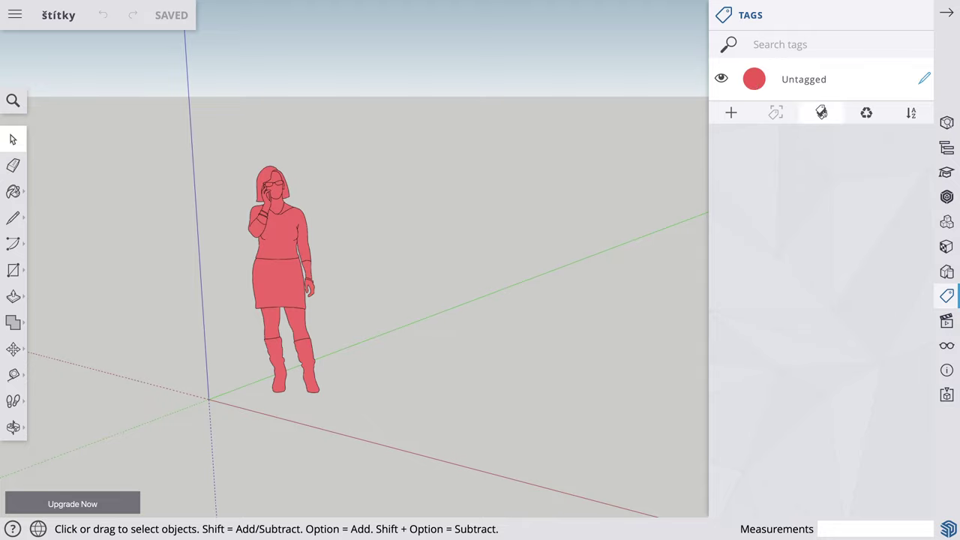
# Add a new tag, Tag1, and give it a bright yellow colour (#EEE50F).
pyautogui.click(731, 112)
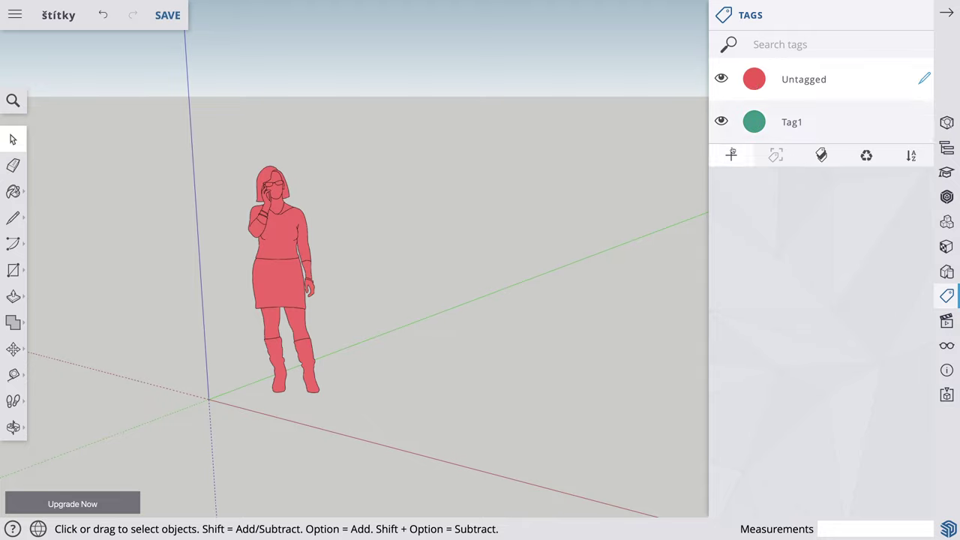
pyautogui.click(755, 125)
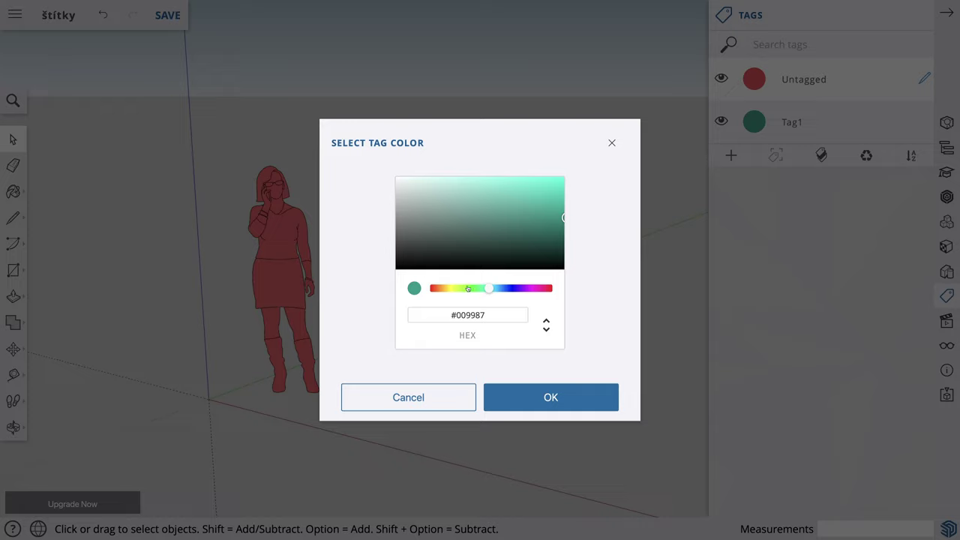
pyautogui.moveTo(488, 289); pyautogui.dragTo(451, 291)
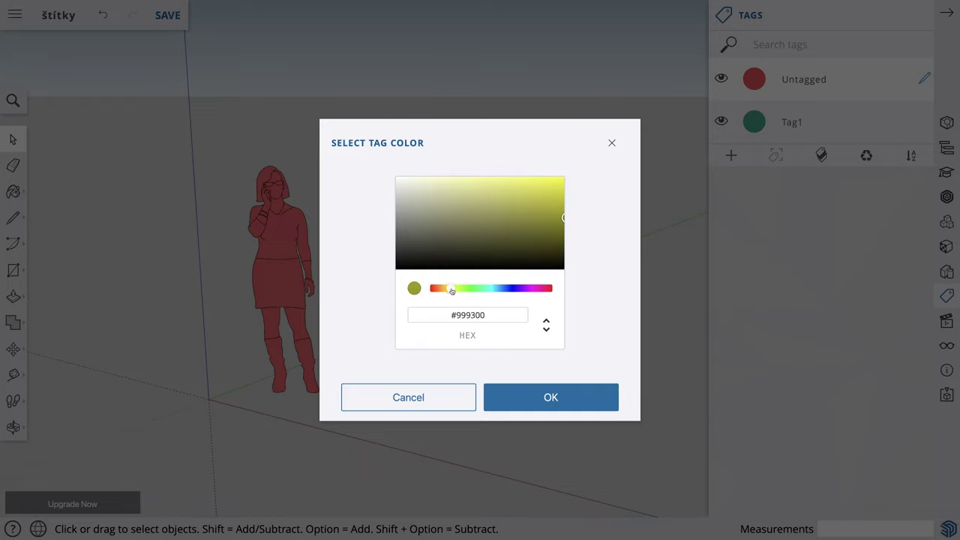
pyautogui.moveTo(565, 221); pyautogui.dragTo(556, 186)
pyautogui.click(551, 398)
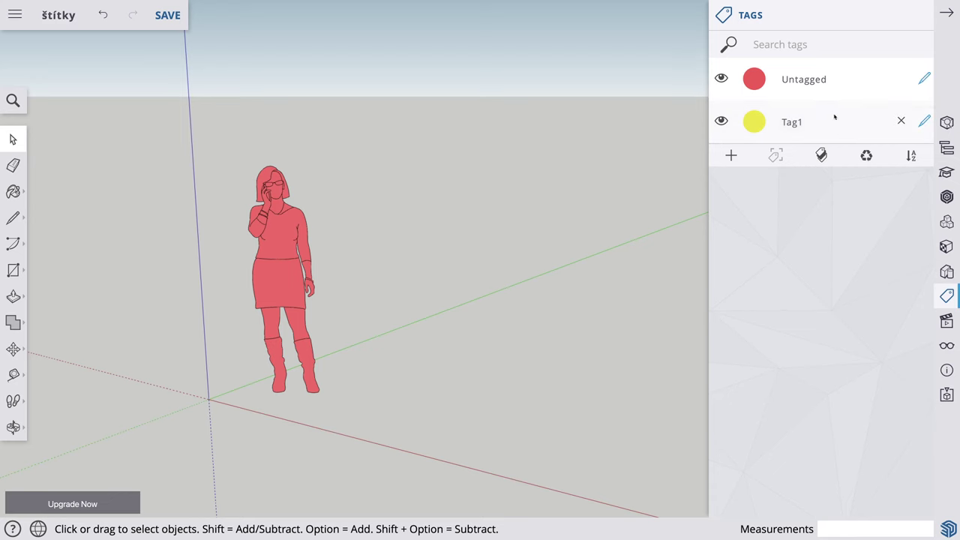
# Rename Tag1 to 'Všetko žlté'.
pyautogui.doubleClick(801, 122)
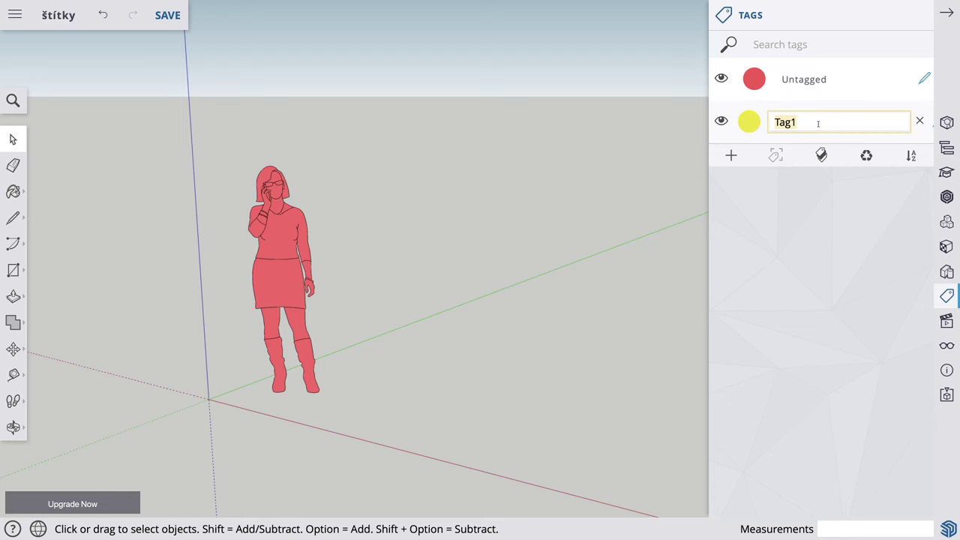
pyautogui.write('Vš')
pyautogui.write('etko žl')
pyautogui.write('té')
pyautogui.press('Return')
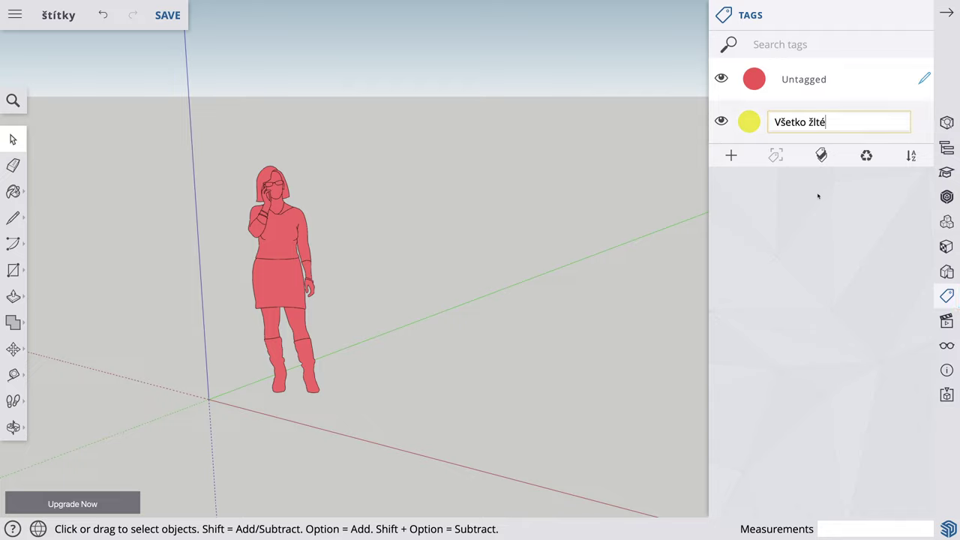
pyautogui.click(799, 204)
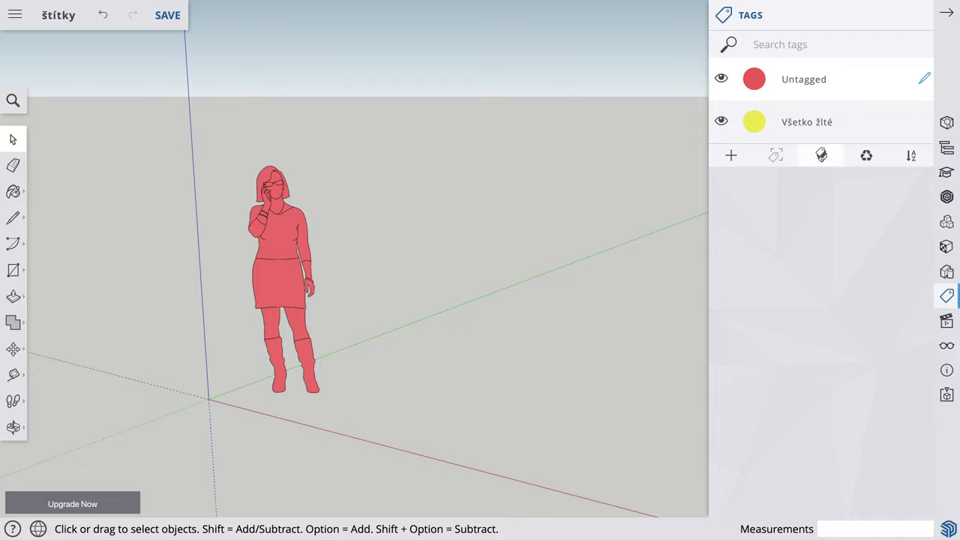
# Toggle Color by Tag off and back on, then pick up the figure with Move (M).
pyautogui.click(821, 155)
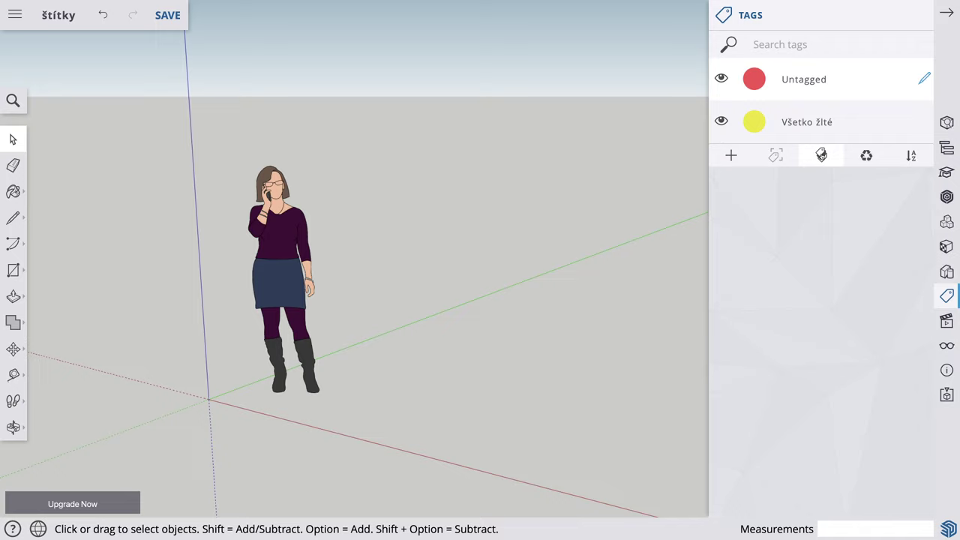
pyautogui.click(822, 155)
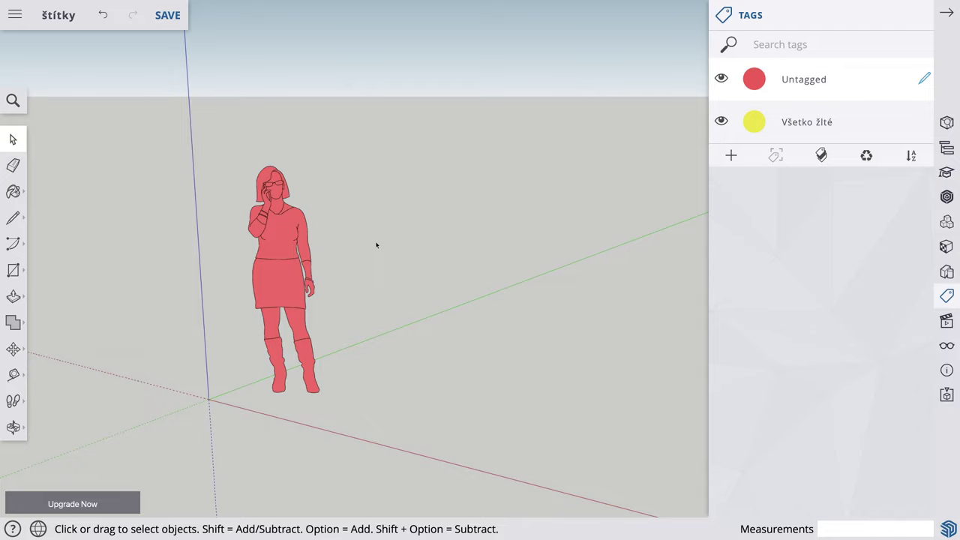
pyautogui.press('m')
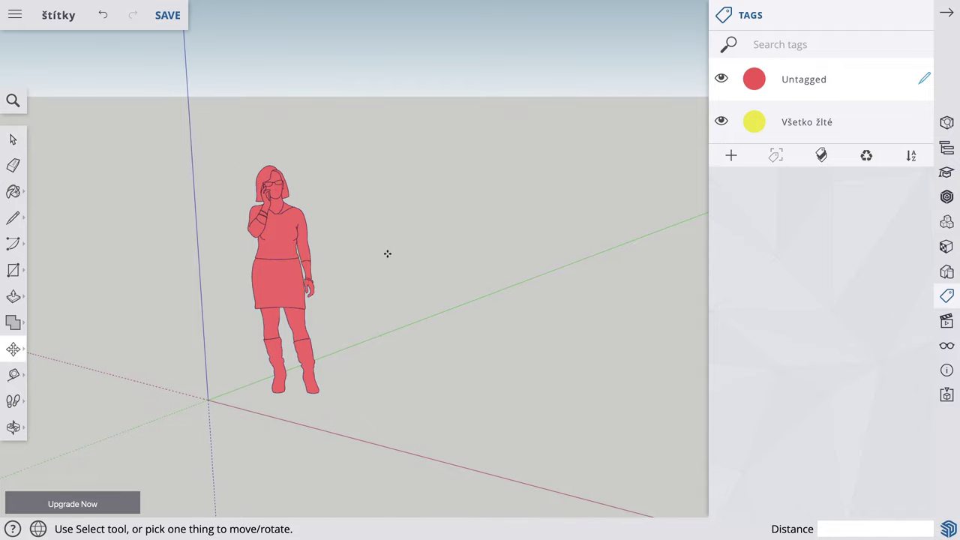
pyautogui.click(276, 248)
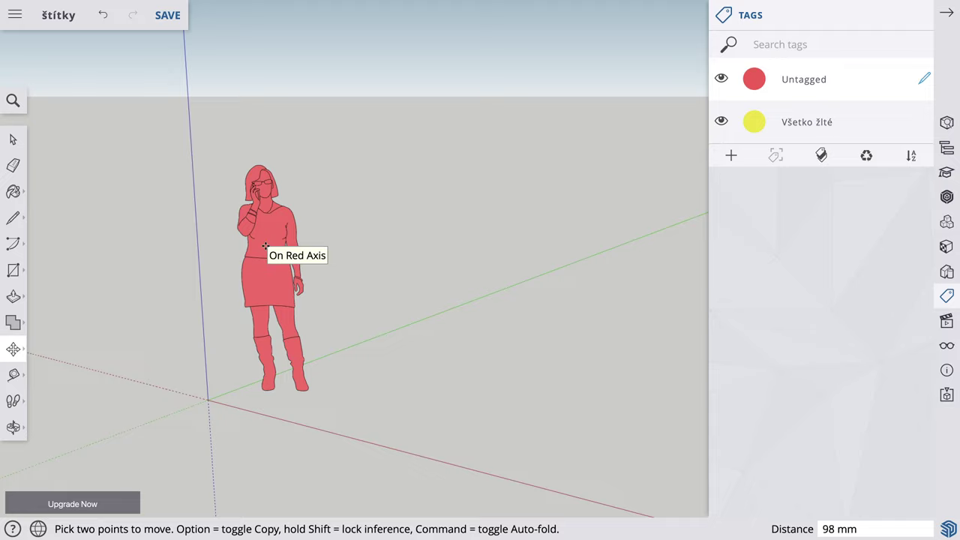
pyautogui.moveTo(687, 29)
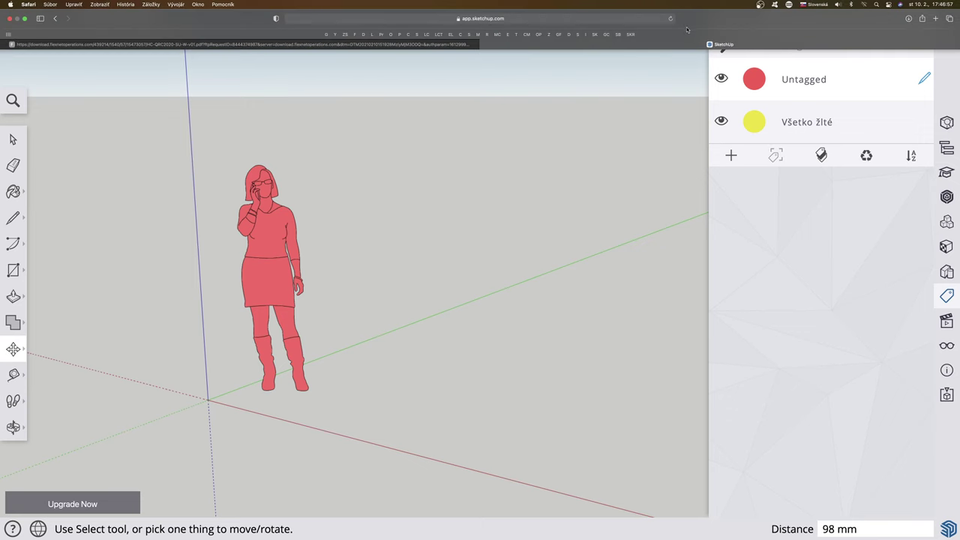
pyautogui.click(381, 43)
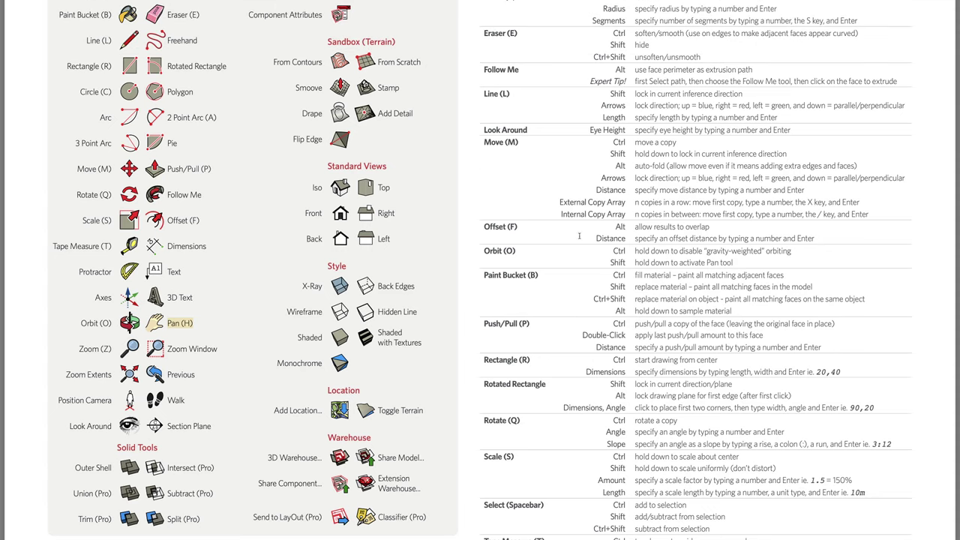
pyautogui.moveTo(506, 142); pyautogui.dragTo(518, 142)
pyautogui.moveTo(612, 143); pyautogui.dragTo(628, 143)
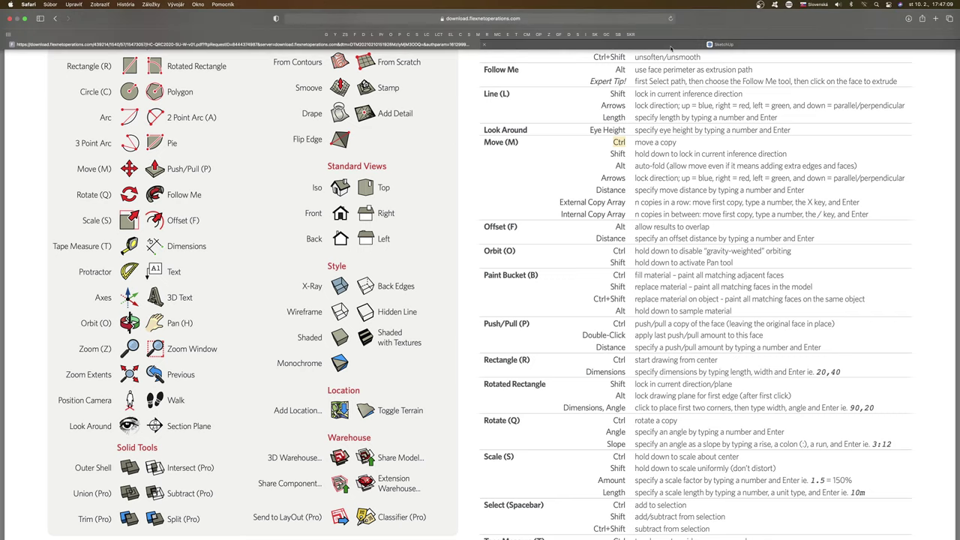
pyautogui.click(644, 45)
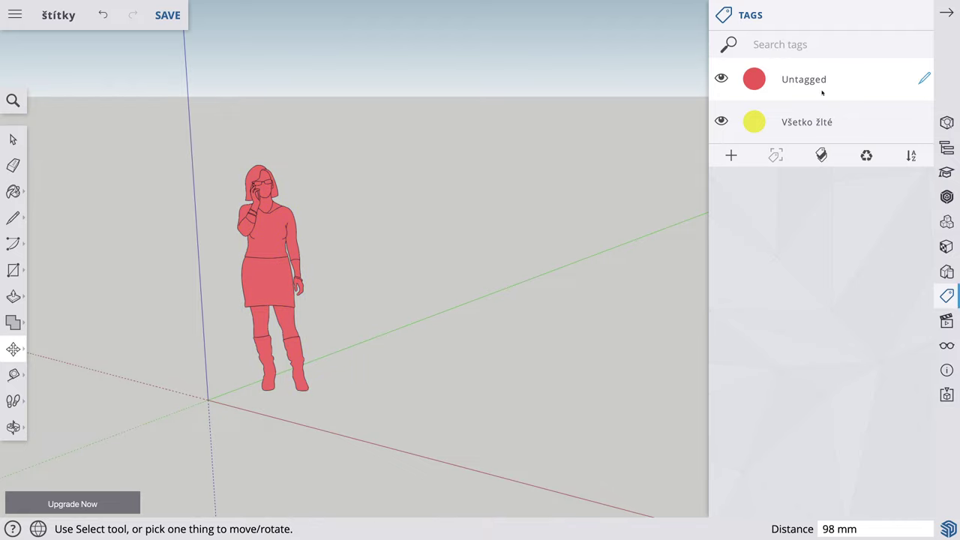
# Make Všetko žlté the active tag, then hide and reshow the Untagged figure.
pyautogui.doubleClick(807, 122)
pyautogui.click(868, 75)
pyautogui.click(924, 122)
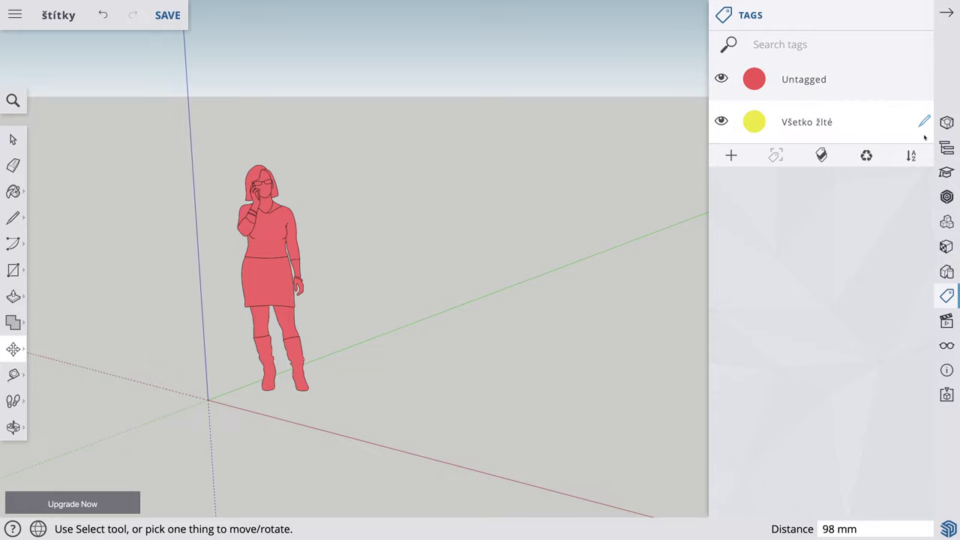
pyautogui.doubleClick(807, 122)
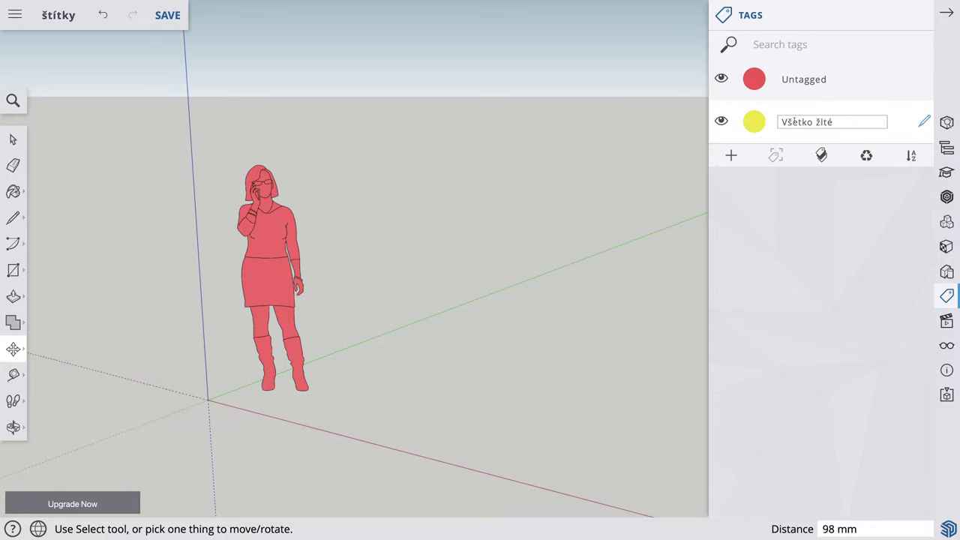
pyautogui.click(890, 125)
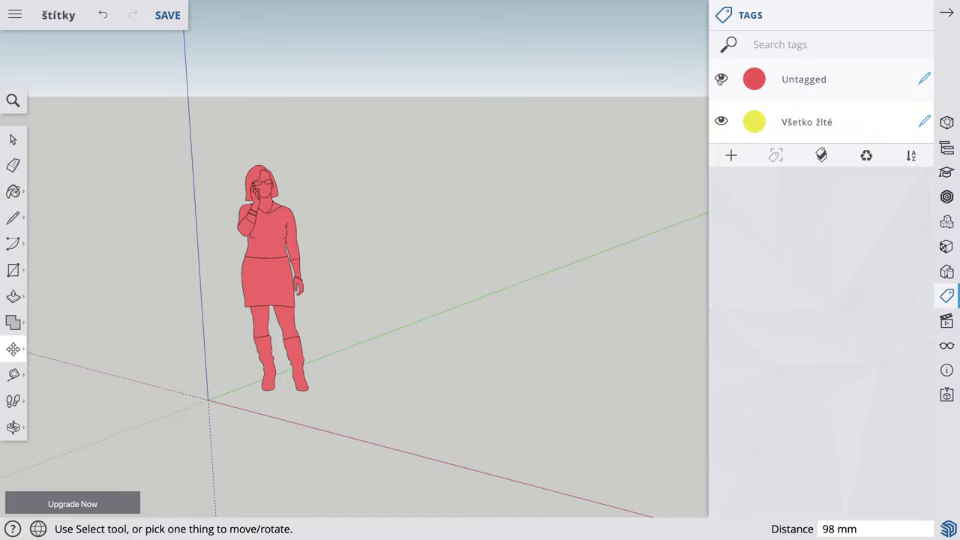
pyautogui.click(721, 79)
pyautogui.click(721, 78)
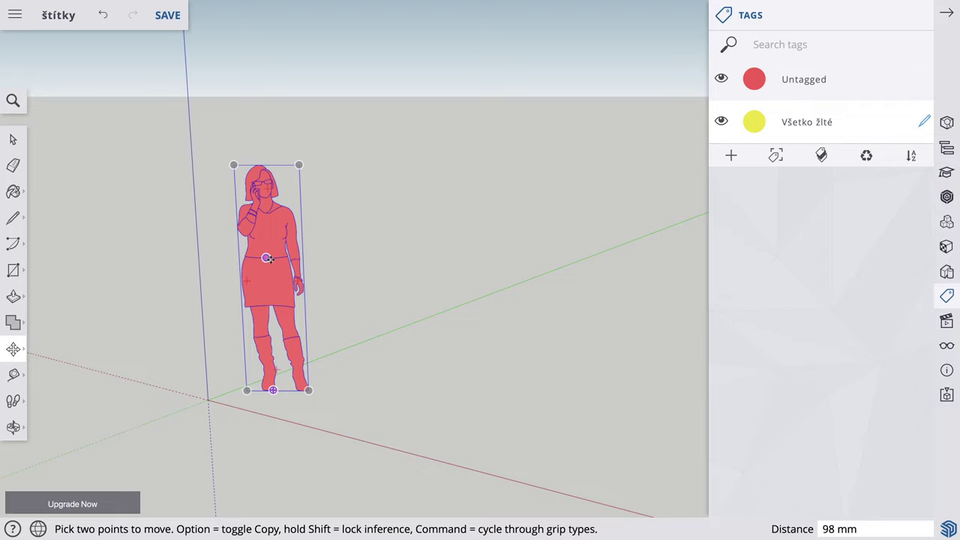
# Copy the figure 885 mm along the red axis as a yellow figure and add a new tag, Tag1.
pyautogui.press('alt')
pyautogui.click(266, 258)
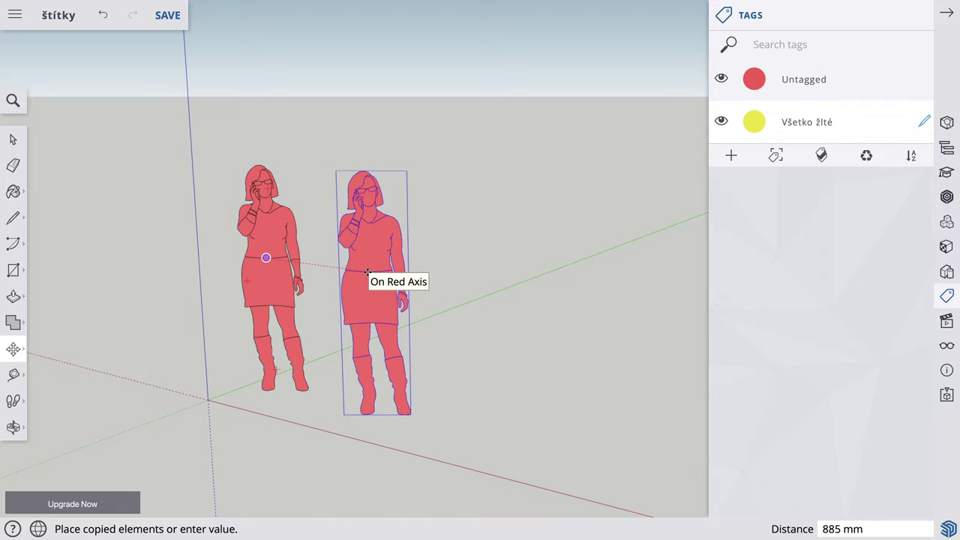
pyautogui.click(368, 272)
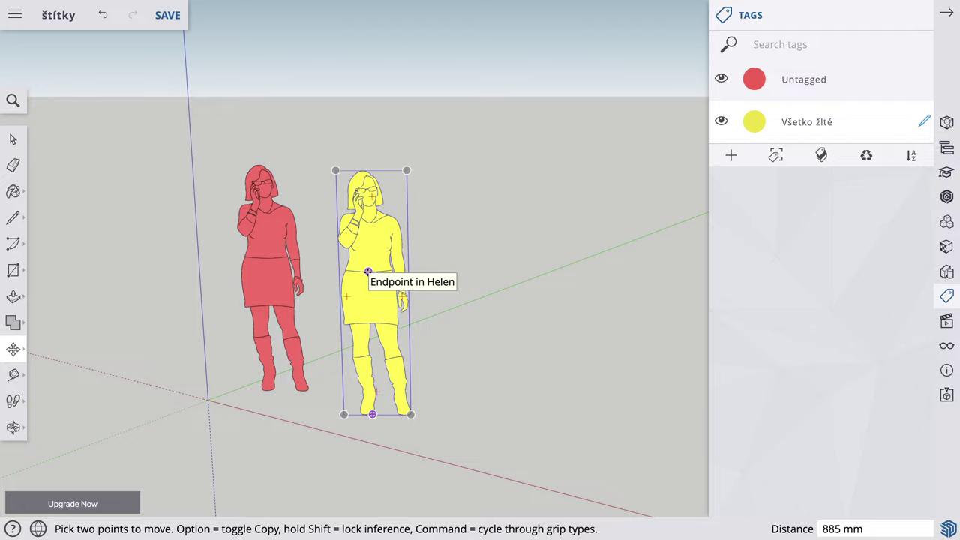
pyautogui.press('Escape')
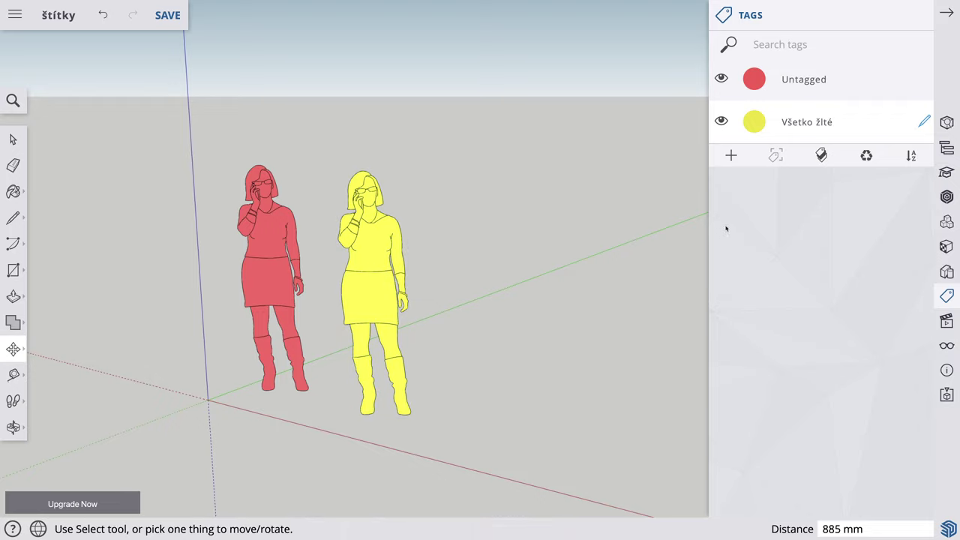
pyautogui.click(734, 167)
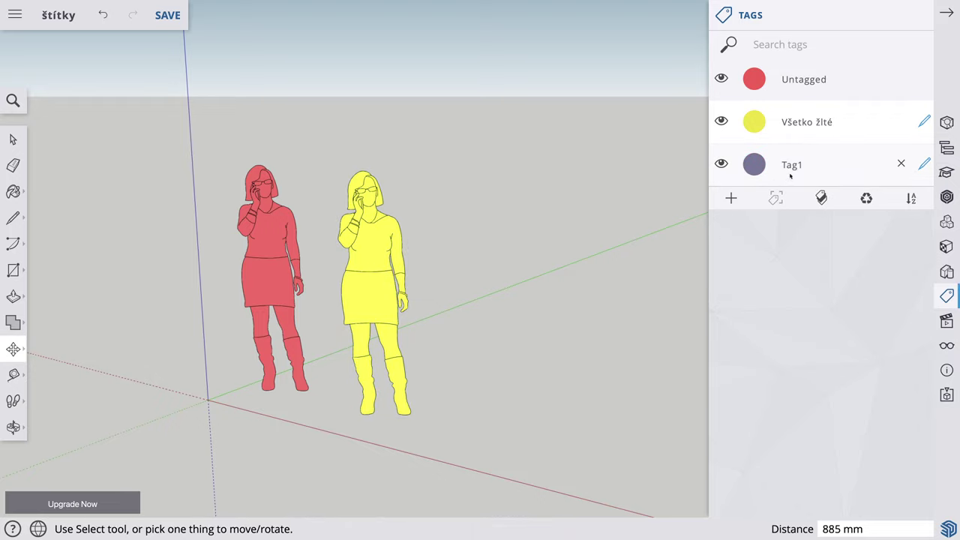
# Rename the new tag to 'všetko zelené'.
pyautogui.doubleClick(792, 167)
pyautogui.write('v')
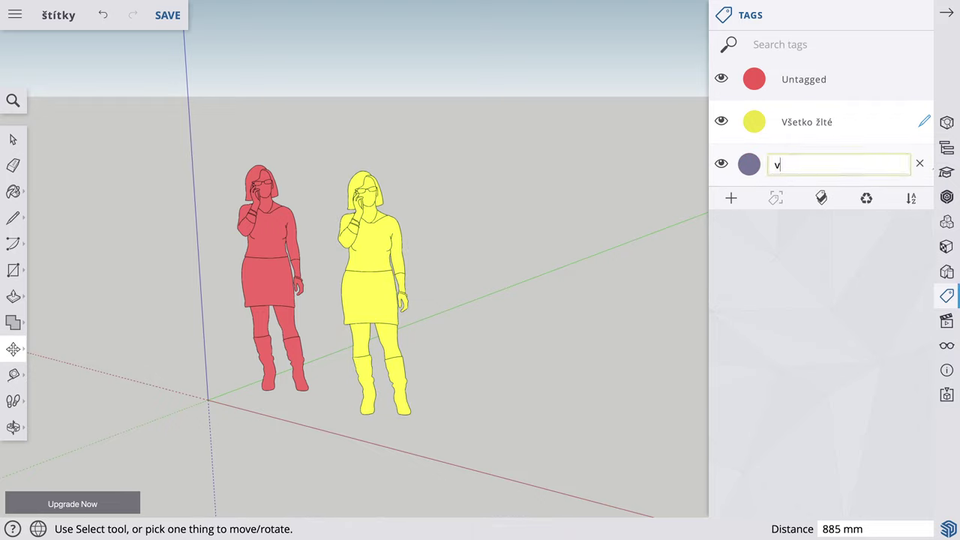
pyautogui.write('šetko ')
pyautogui.write('zelen')
pyautogui.write('é')
pyautogui.press('Return')
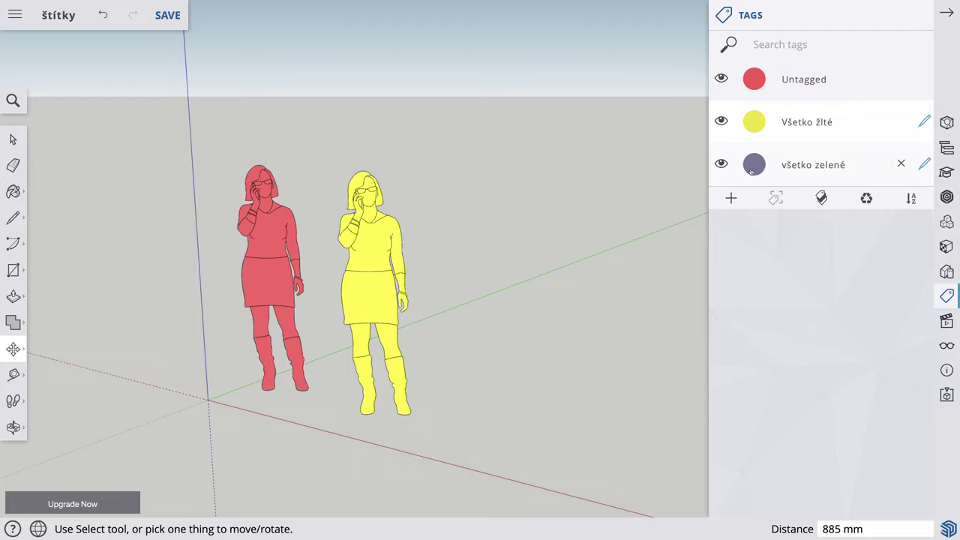
# Give všetko zelené a bright green colour (#33E513) and make it the active tag.
pyautogui.click(754, 166)
pyautogui.moveTo(520, 285); pyautogui.dragTo(469, 291)
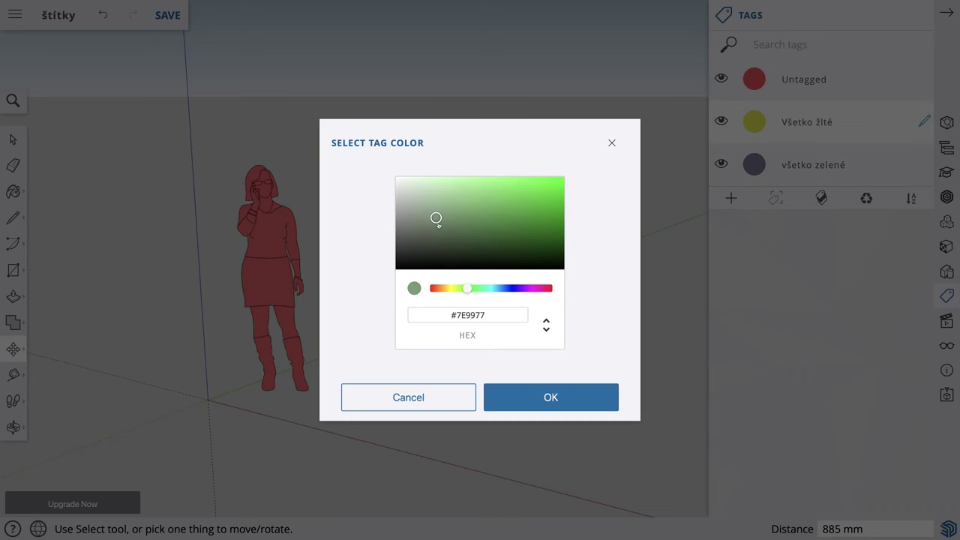
pyautogui.moveTo(436, 219); pyautogui.dragTo(553, 190)
pyautogui.click(557, 398)
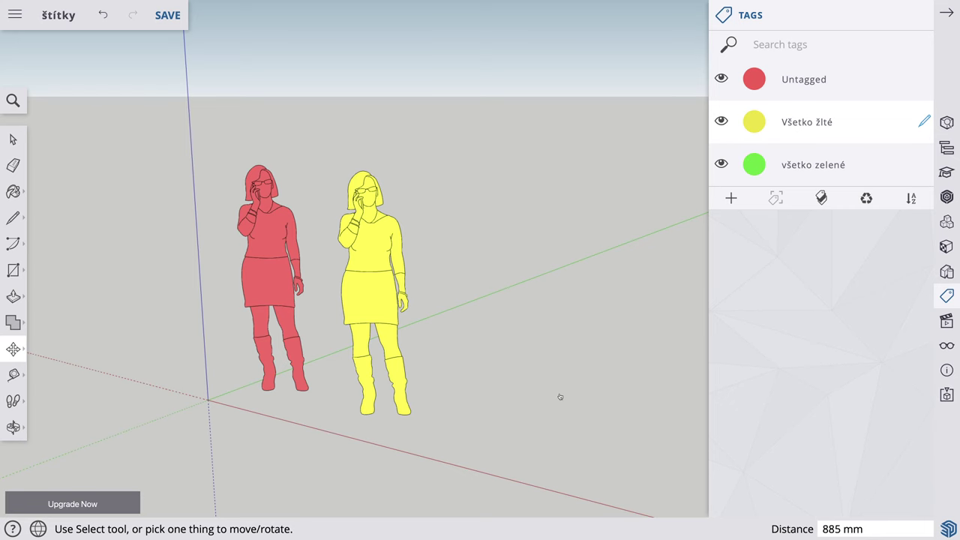
pyautogui.moveTo(813, 164)
pyautogui.click(924, 166)
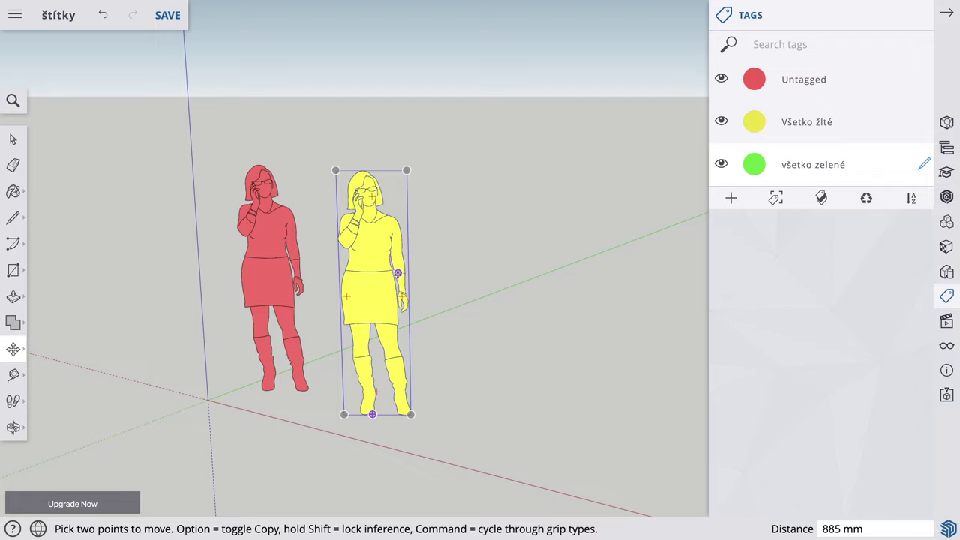
# Copy the yellow figure 704 mm to the right, then hide and reshow the Všetko žlté tag.
pyautogui.click(373, 255)
pyautogui.click(373, 255)
pyautogui.press('alt')
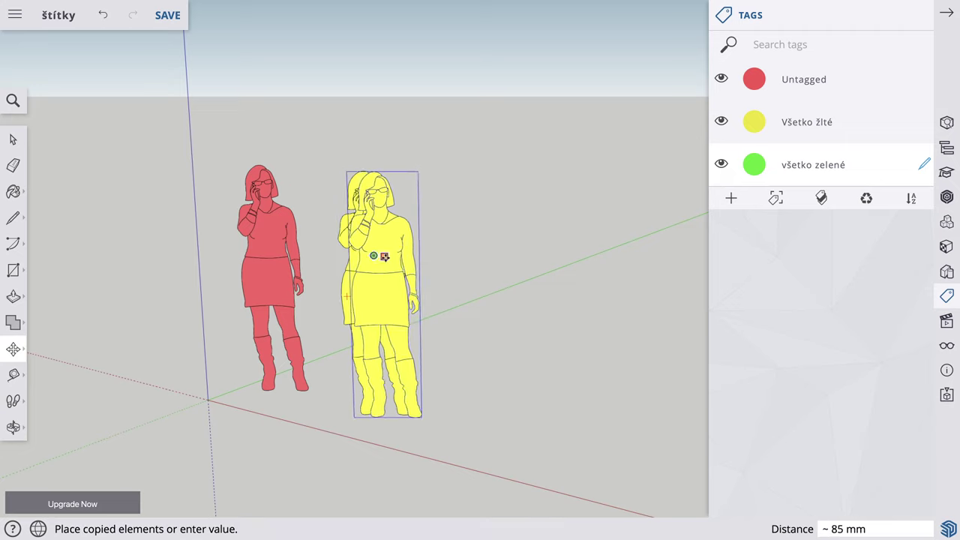
pyautogui.click(466, 268)
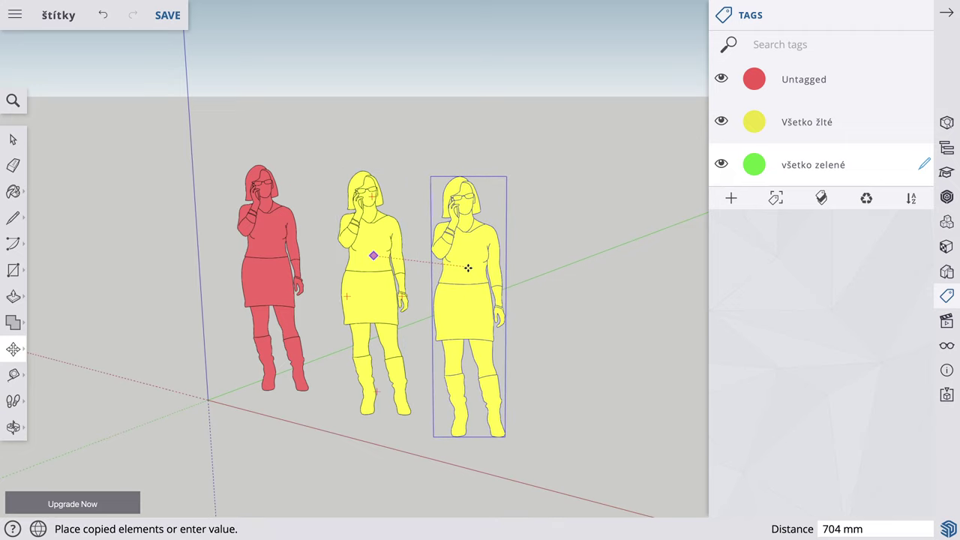
pyautogui.press('Escape')
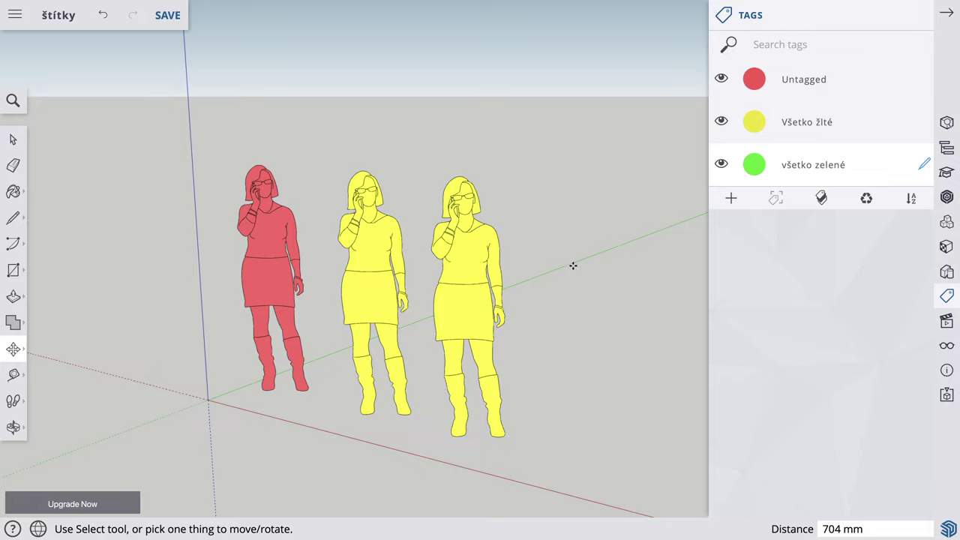
pyautogui.moveTo(806, 121)
pyautogui.click(721, 122)
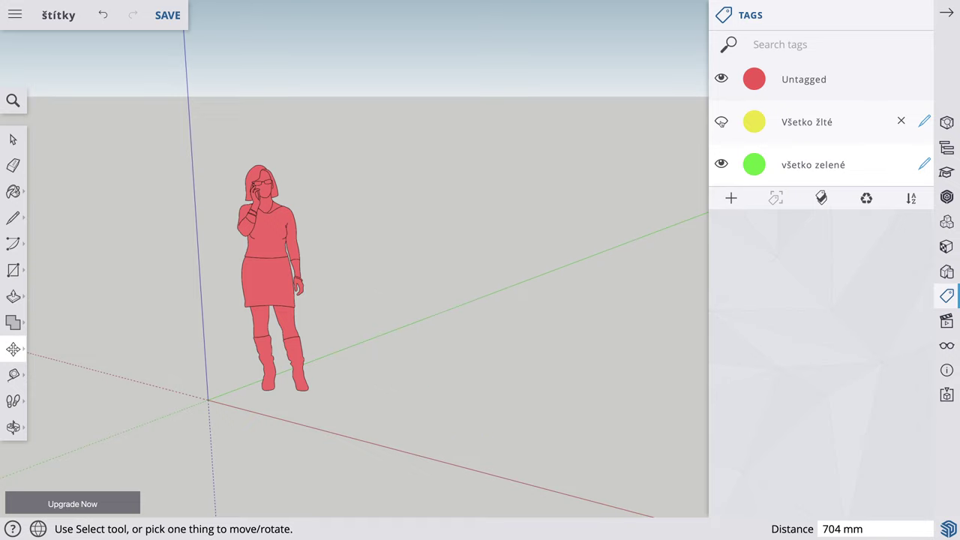
pyautogui.click(721, 122)
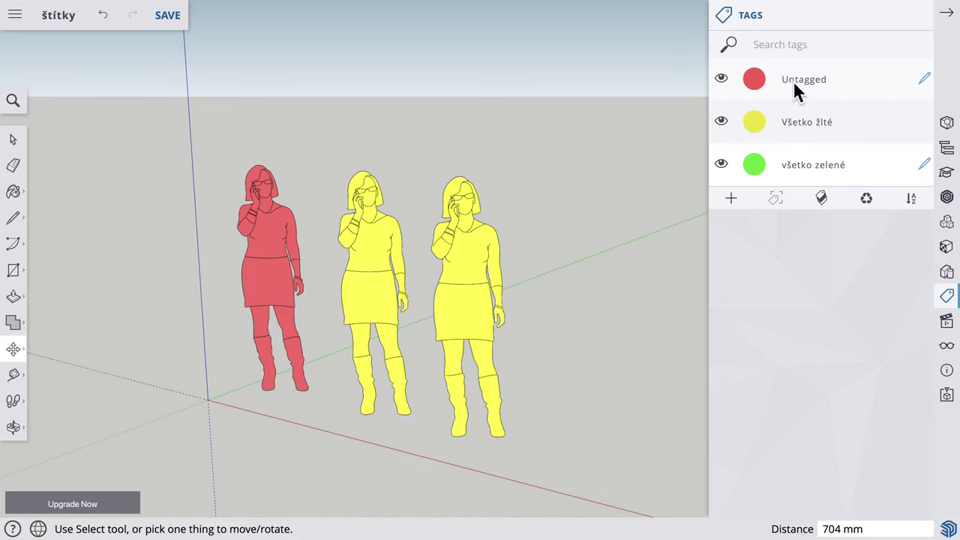
# Add another tag and name it 'všetko modré'.
pyautogui.click(733, 199)
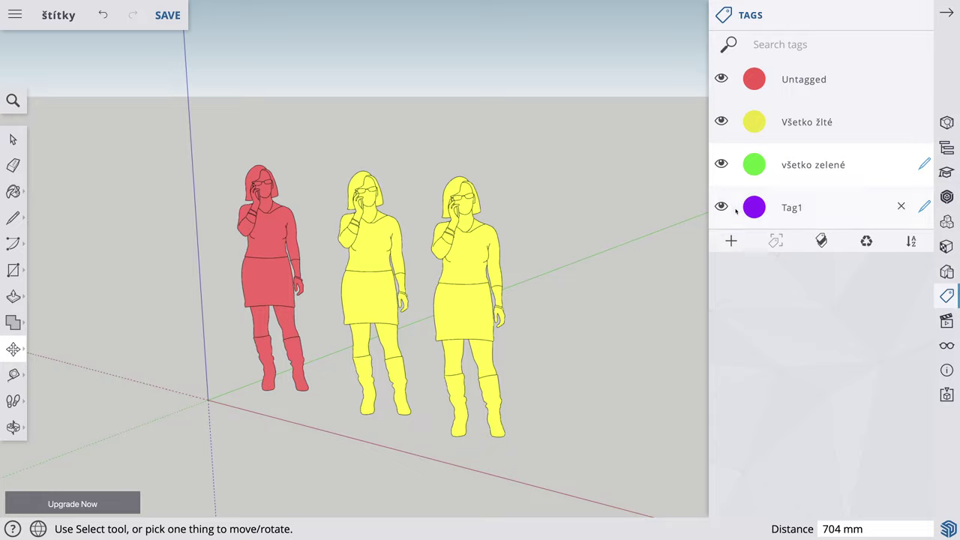
pyautogui.doubleClick(805, 207)
pyautogui.click(784, 207)
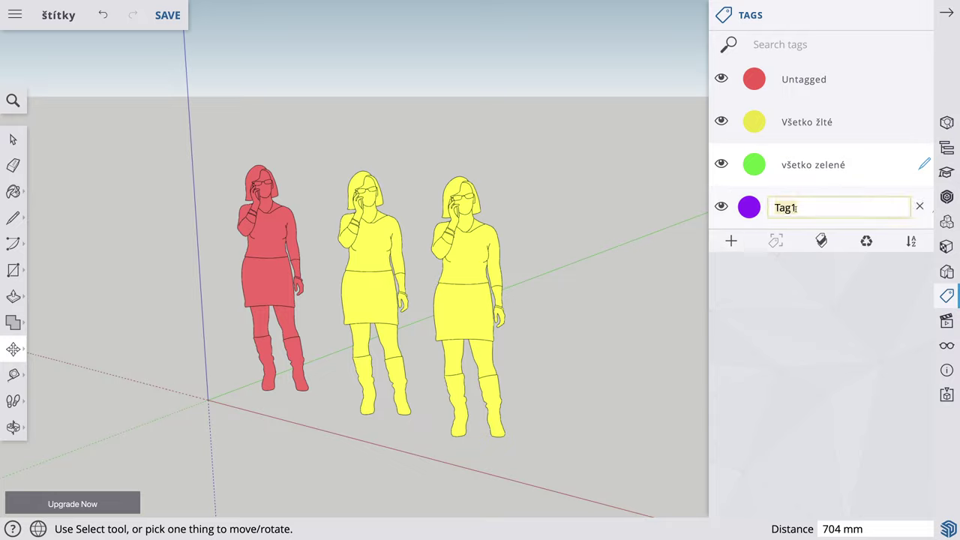
pyautogui.write('všetko ')
pyautogui.write('modré')
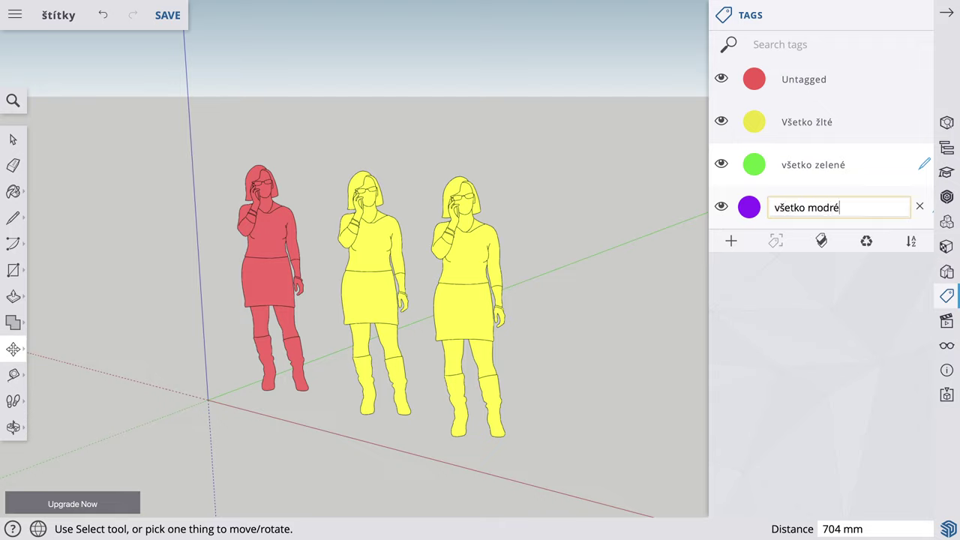
pyautogui.press('Return')
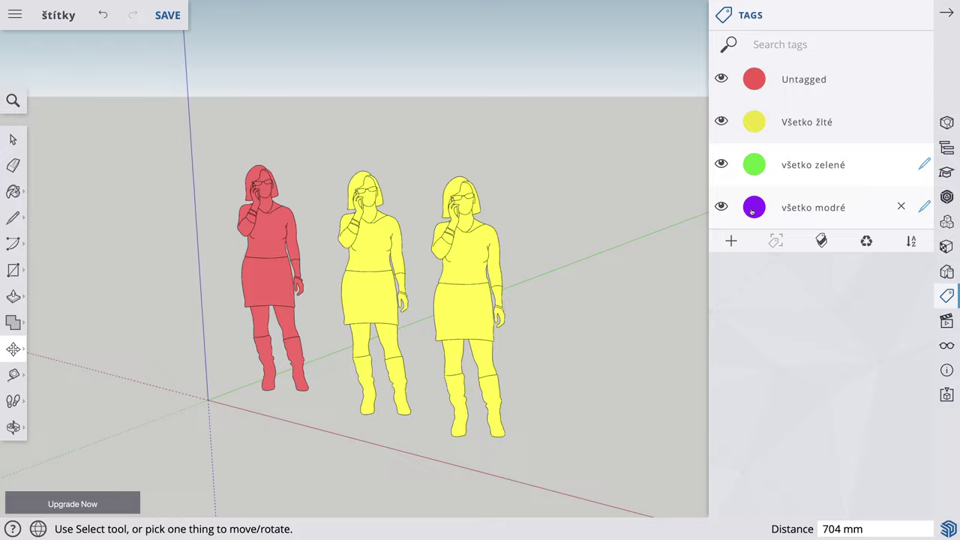
# Change the všetko modré tag colour from purple to blue (#0018FF).
pyautogui.click(754, 209)
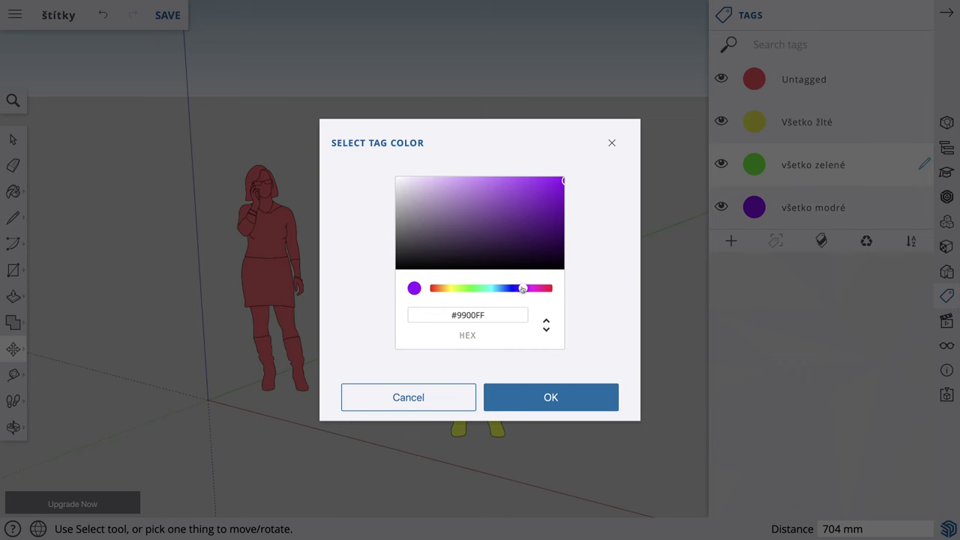
pyautogui.moveTo(523, 288); pyautogui.dragTo(510, 290)
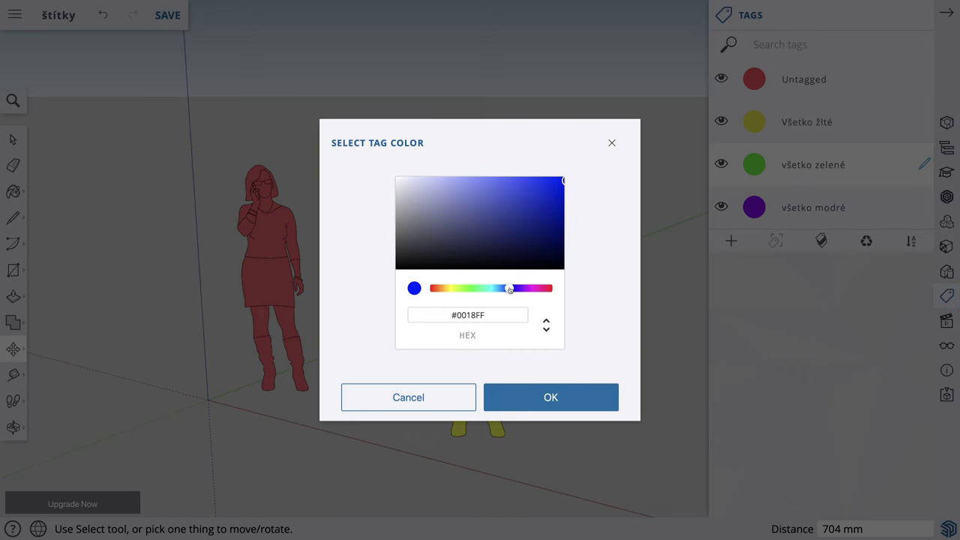
pyautogui.click(550, 403)
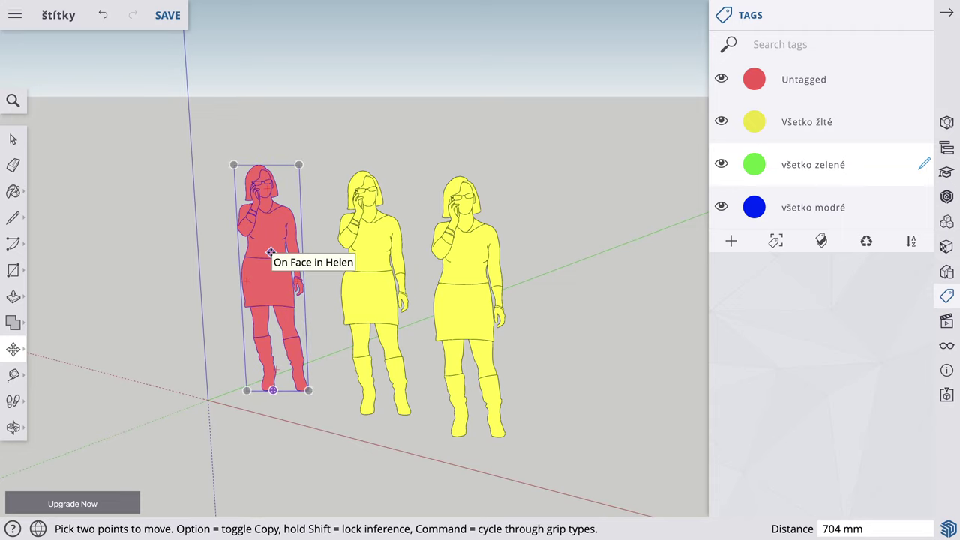
# Copy the red figure to its left as a green figure on the všetko zelené tag.
pyautogui.click(271, 252)
pyautogui.press('alt')
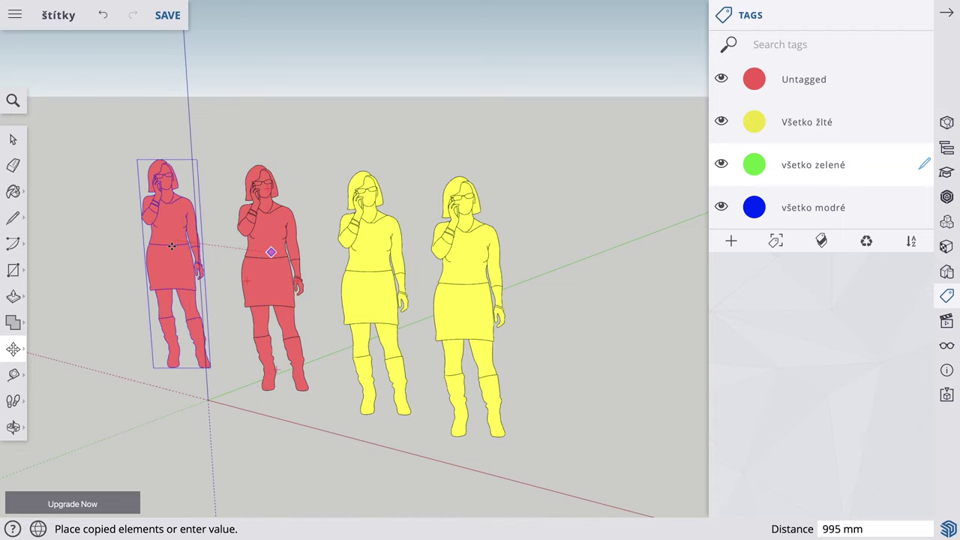
pyautogui.click(172, 246)
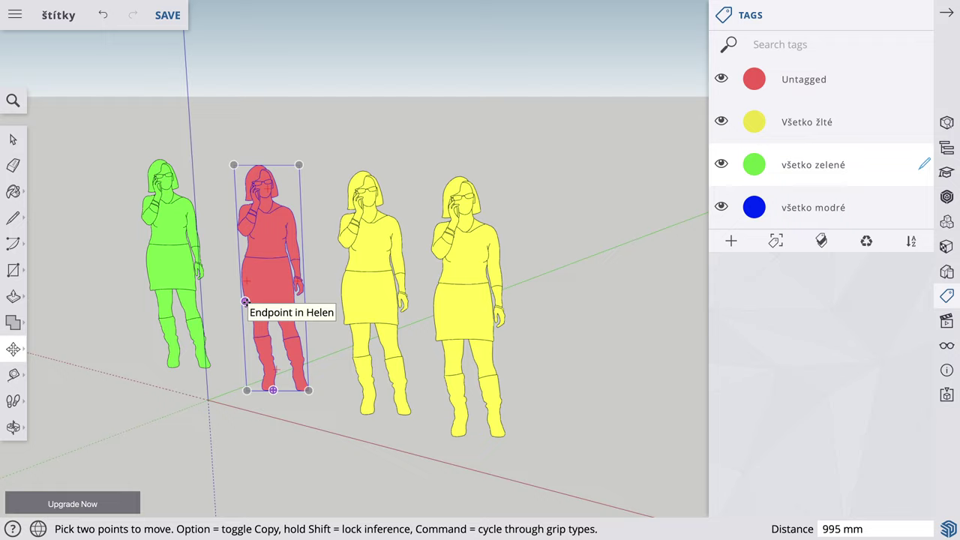
pyautogui.press('Escape')
pyautogui.doubleClick(786, 165)
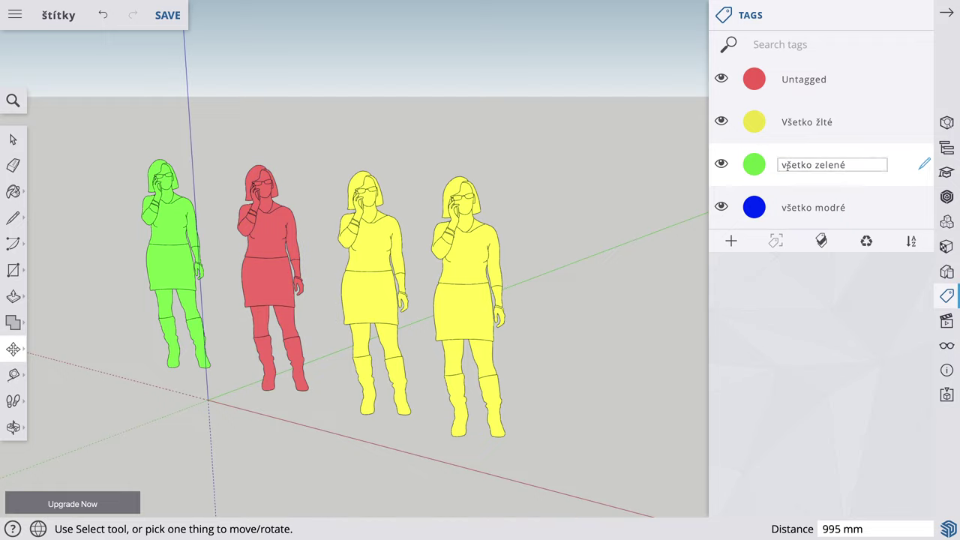
pyautogui.press('Return')
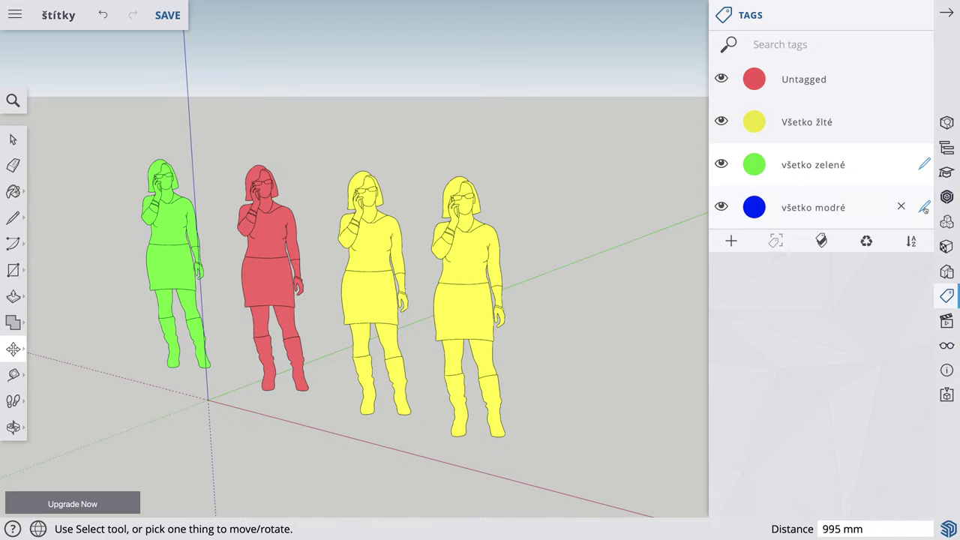
# Make všetko modré the active tag and copy the green figure further left.
pyautogui.click(925, 207)
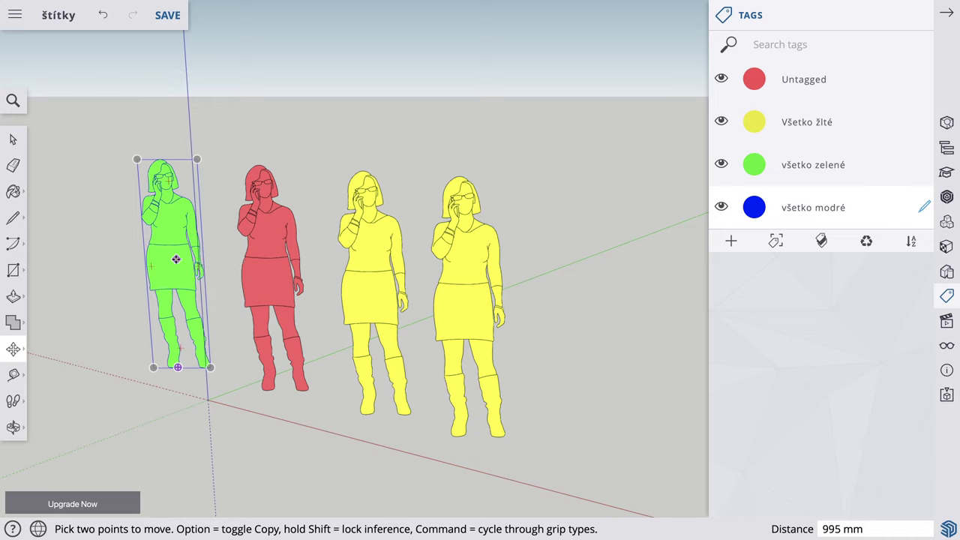
pyautogui.click(176, 259)
pyautogui.press('alt')
pyautogui.click(109, 258)
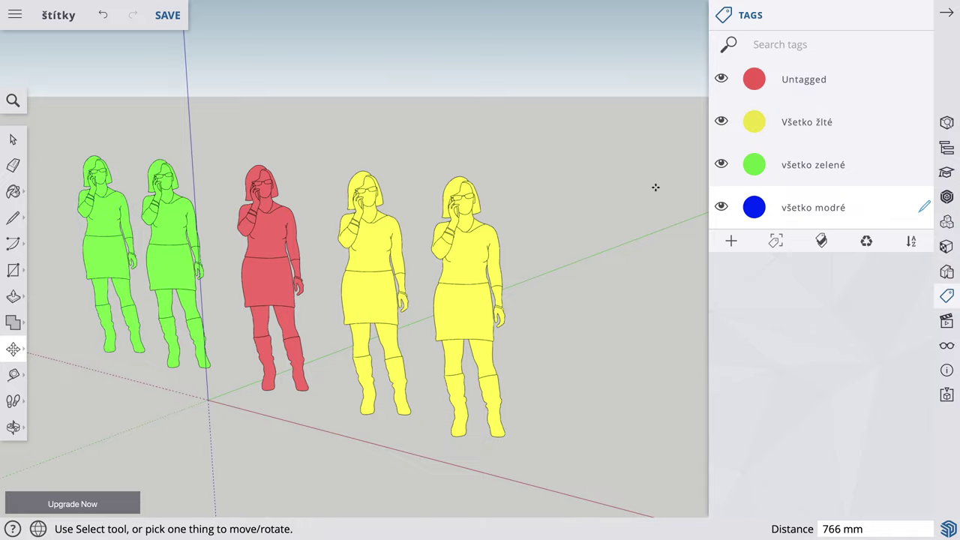
# Hide and re-show the všetko zelené tag, then confirm the new tag's name 'všetko modré'.
pyautogui.click(721, 165)
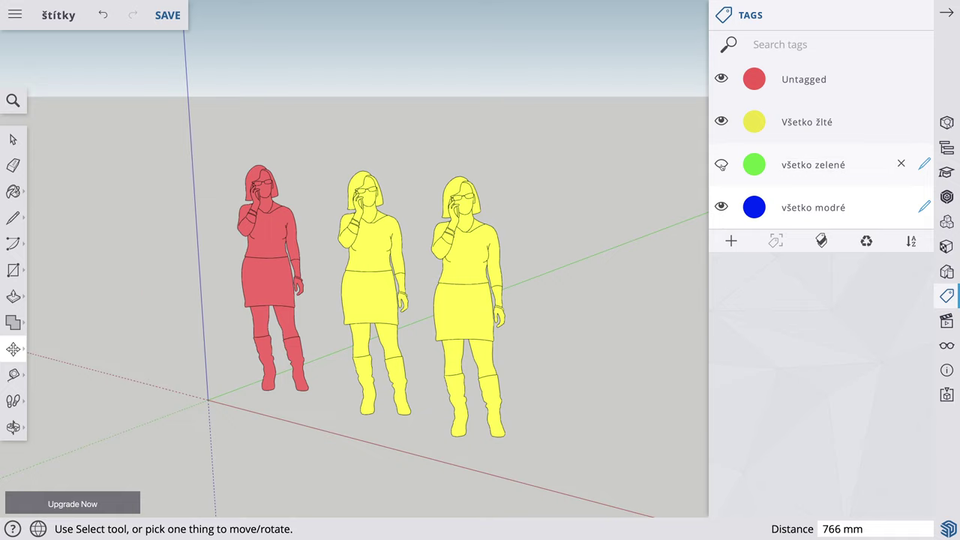
pyautogui.click(722, 165)
pyautogui.doubleClick(803, 208)
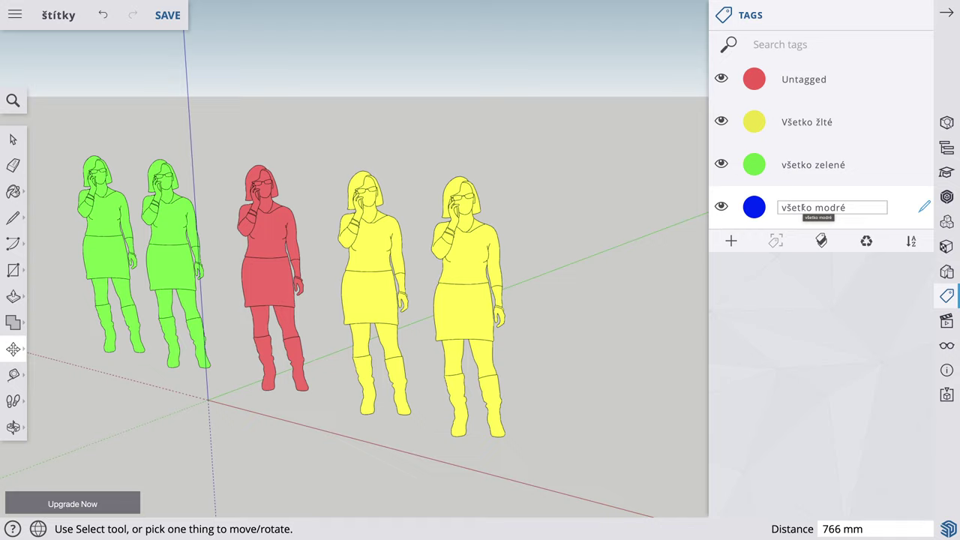
pyautogui.press('Return')
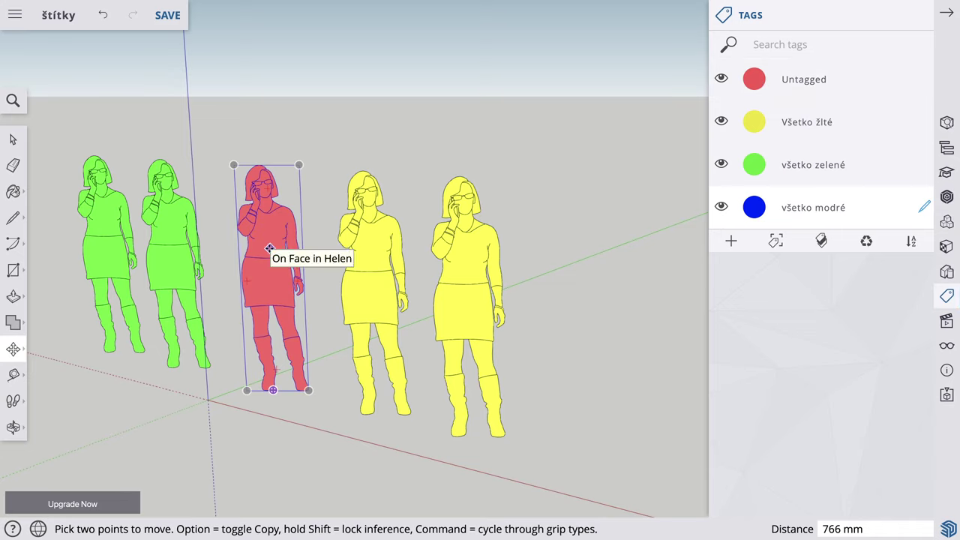
# Copy the red figure right of the yellow figures as a blue figure, then close Tags.
pyautogui.press('alt')
pyautogui.click(269, 248)
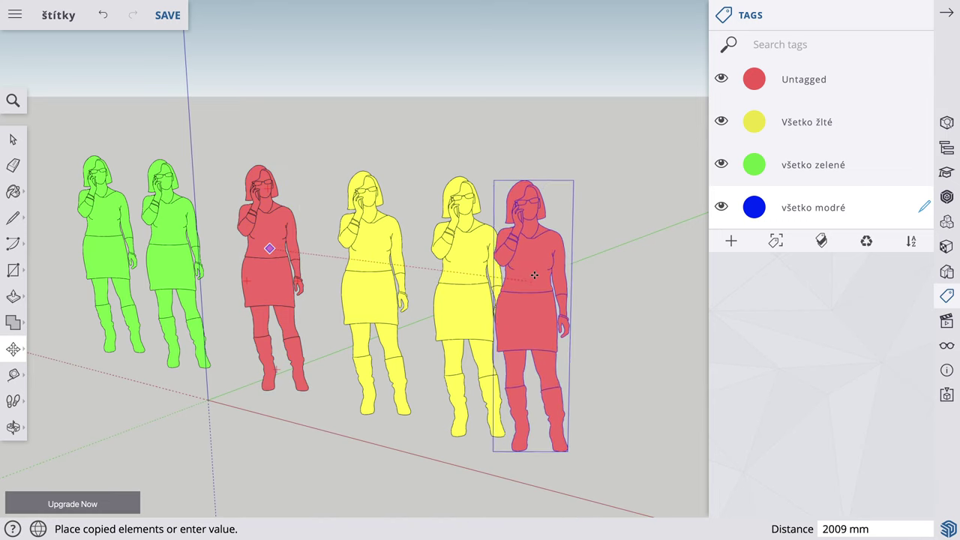
pyautogui.click(567, 273)
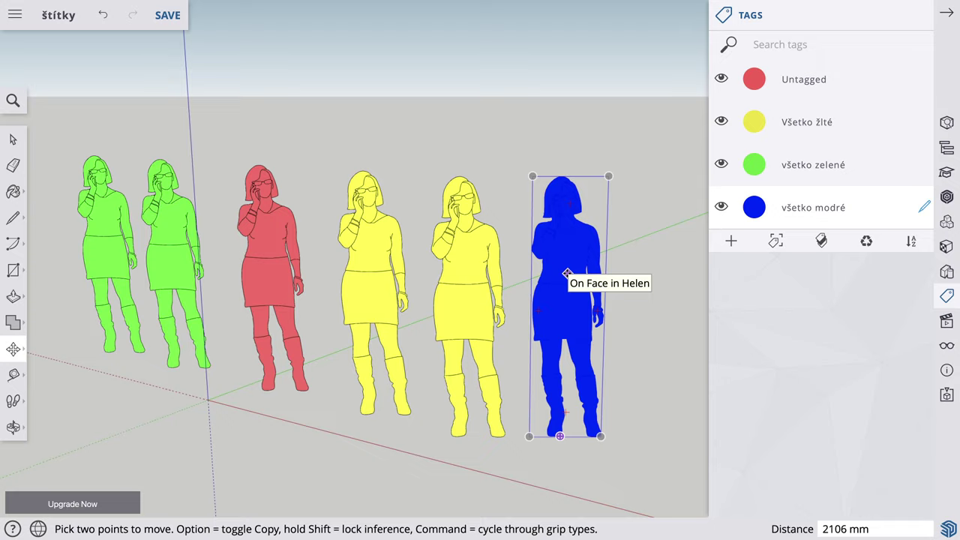
pyautogui.press('Escape')
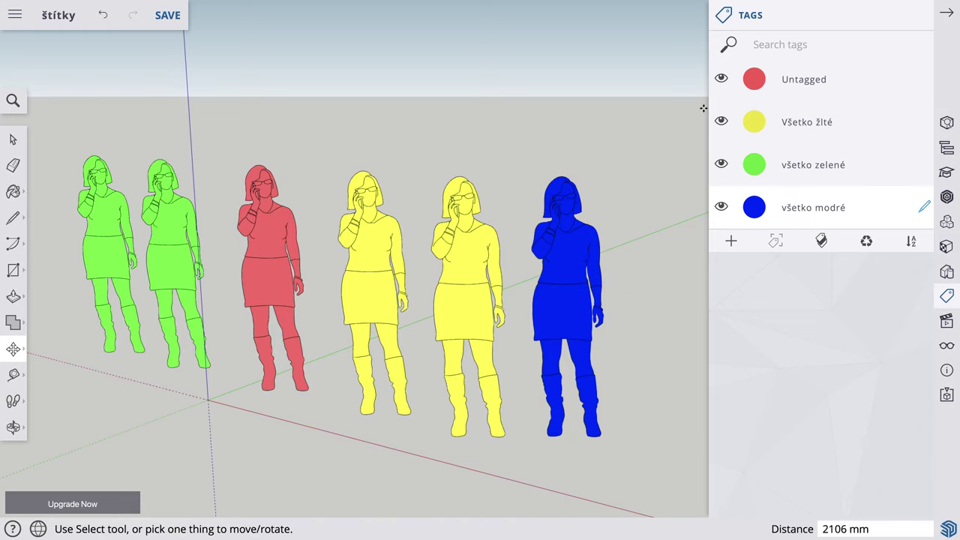
pyautogui.click(949, 15)
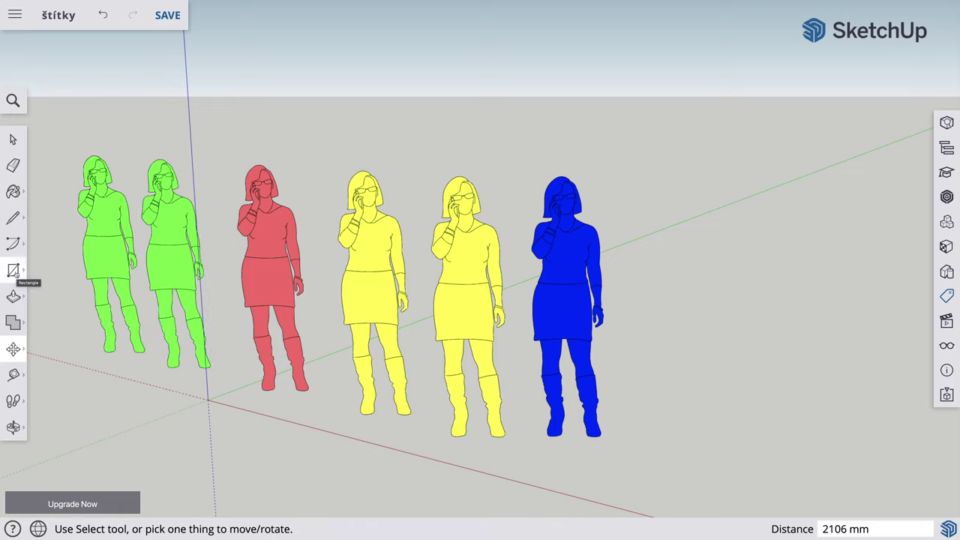
# Draw a 385 × 579 mm ground rectangle and move it 547 mm, in front of the blue figure.
pyautogui.click(13, 270)
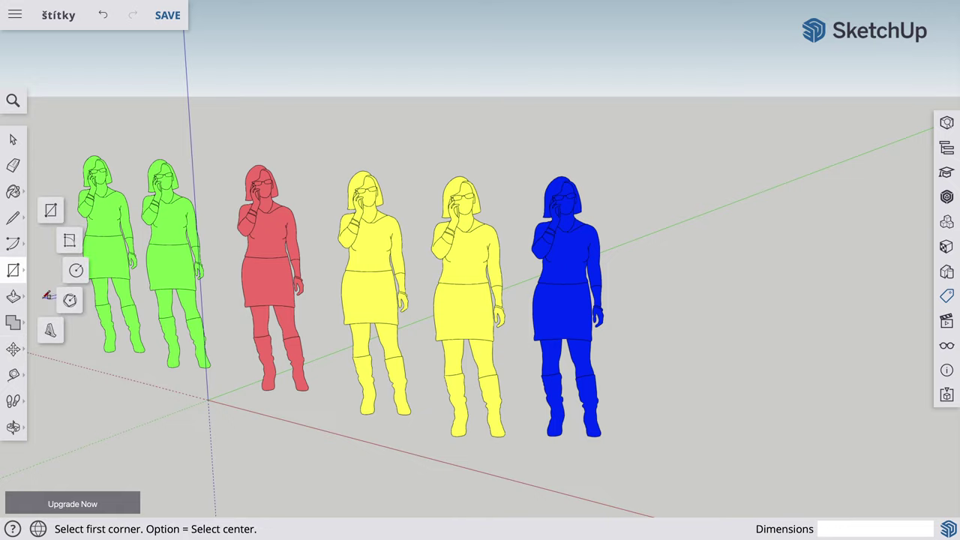
pyautogui.click(51, 212)
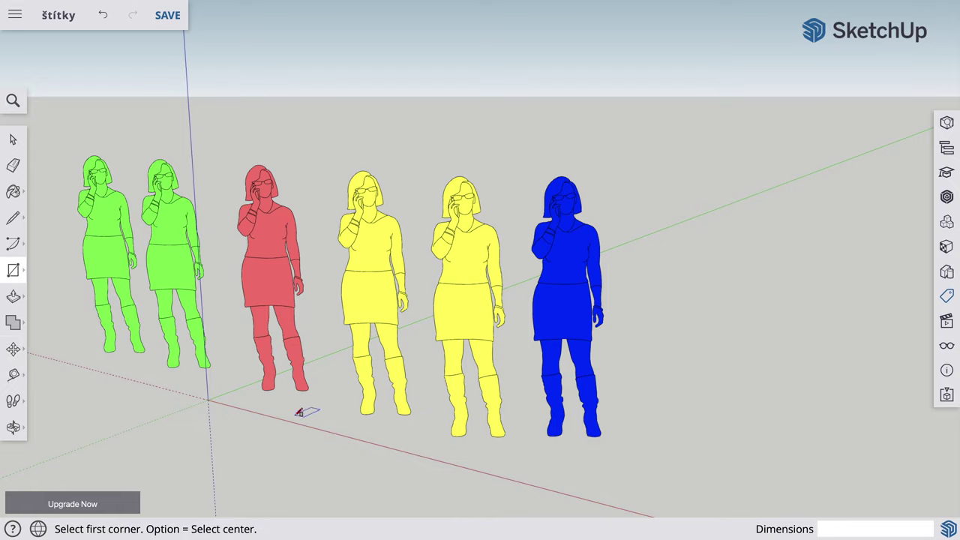
pyautogui.click(587, 499)
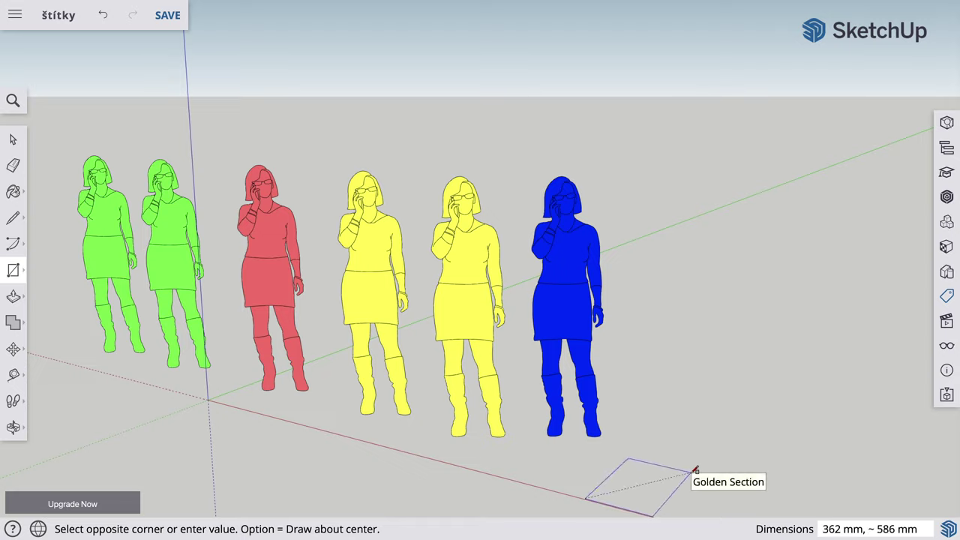
pyautogui.click(688, 470)
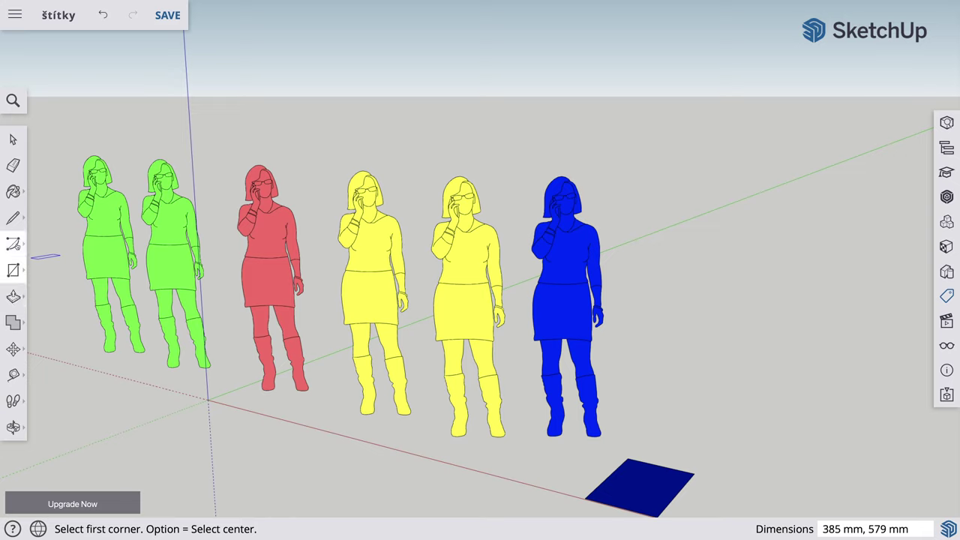
pyautogui.click(13, 349)
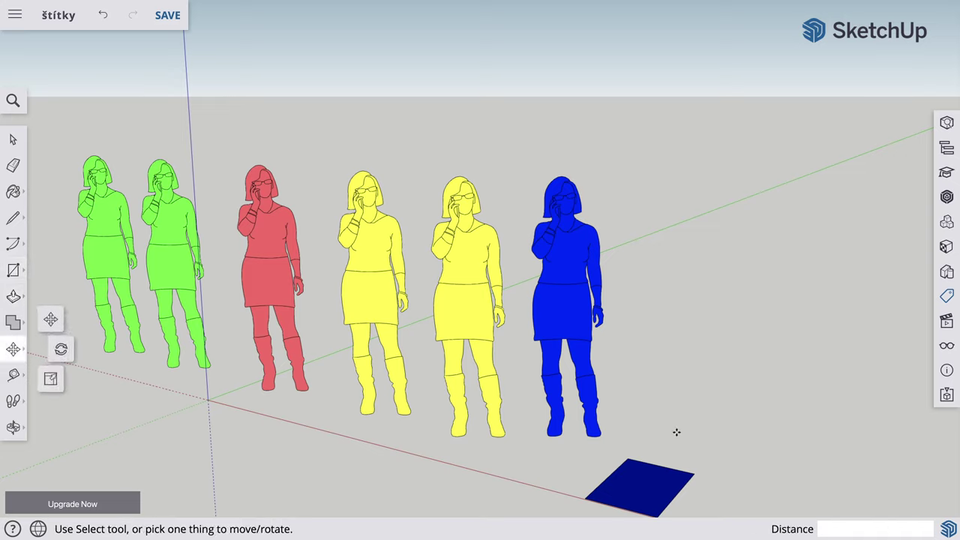
pyautogui.click(635, 493)
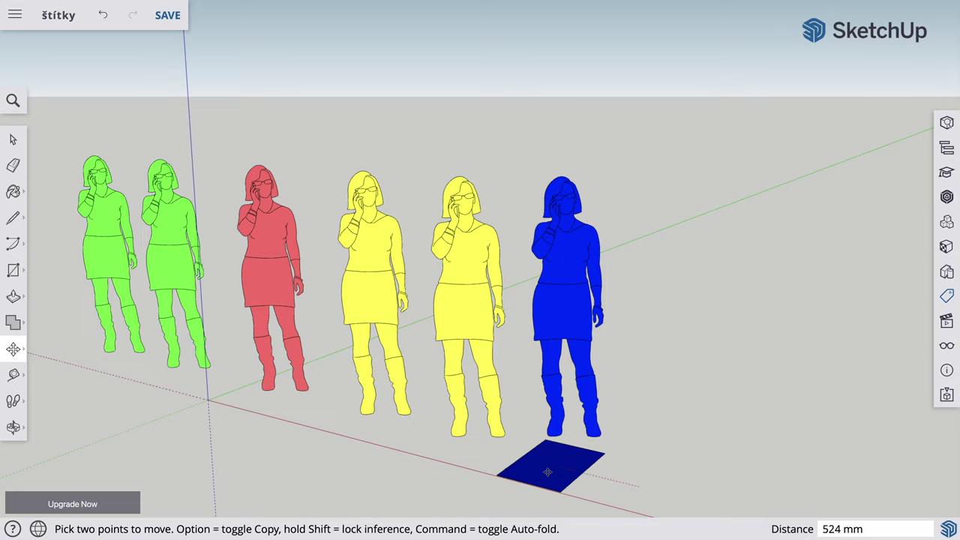
pyautogui.click(545, 471)
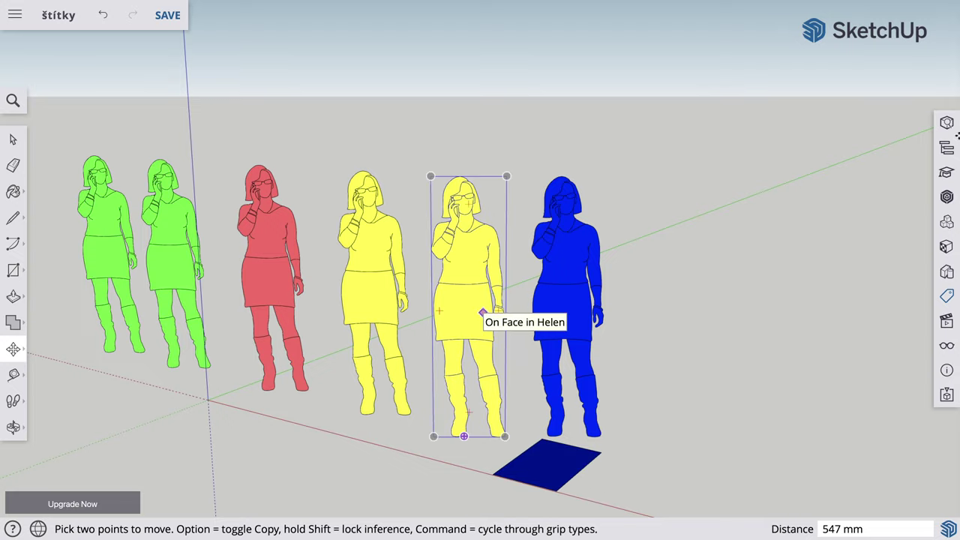
# Make Všetko žlté active and draw a yellow square left of the blue rectangle.
pyautogui.click(947, 296)
pyautogui.moveTo(807, 122)
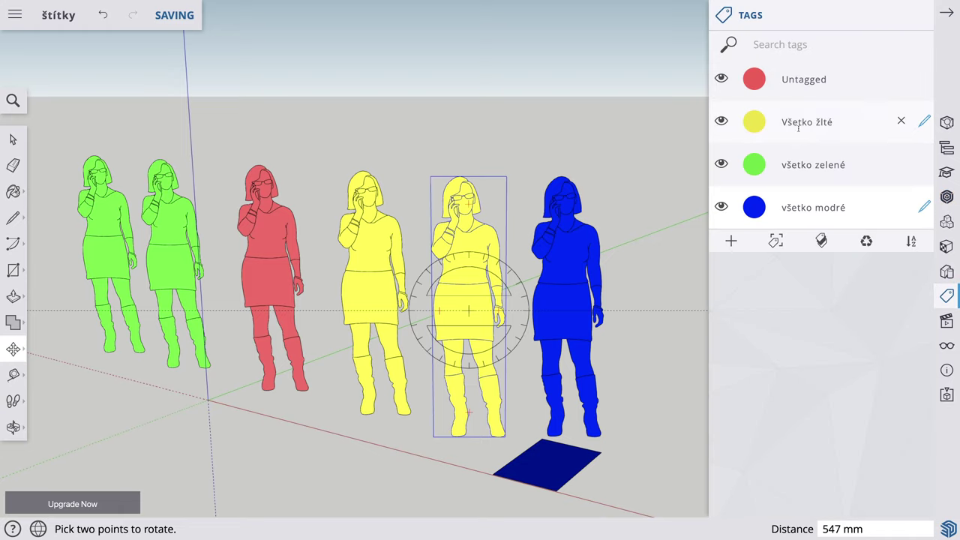
pyautogui.click(924, 123)
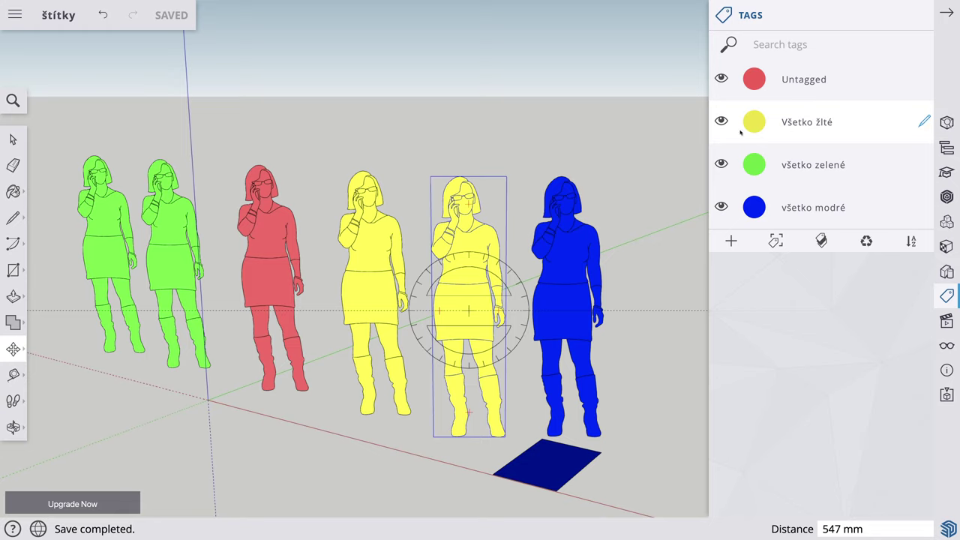
pyautogui.press('Escape')
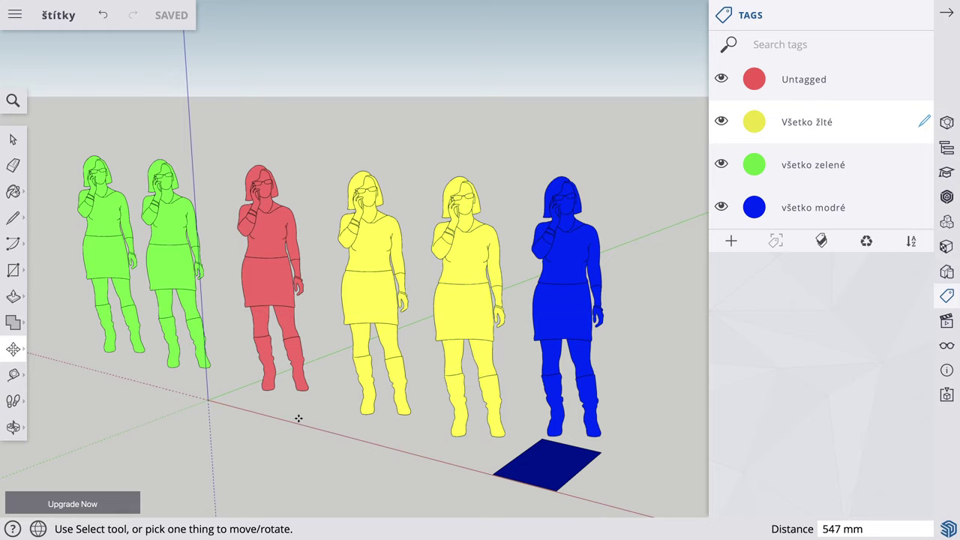
pyautogui.click(13, 270)
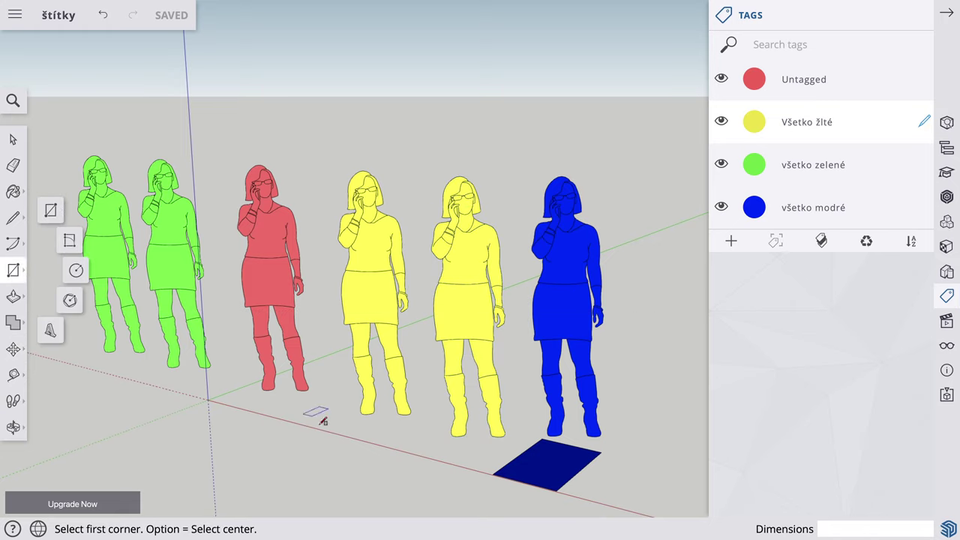
pyautogui.click(357, 435)
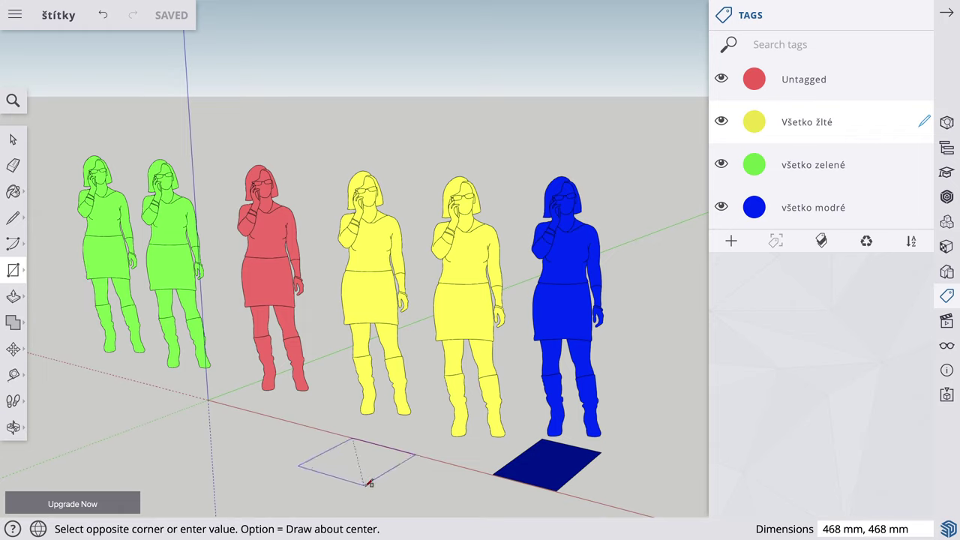
pyautogui.click(369, 485)
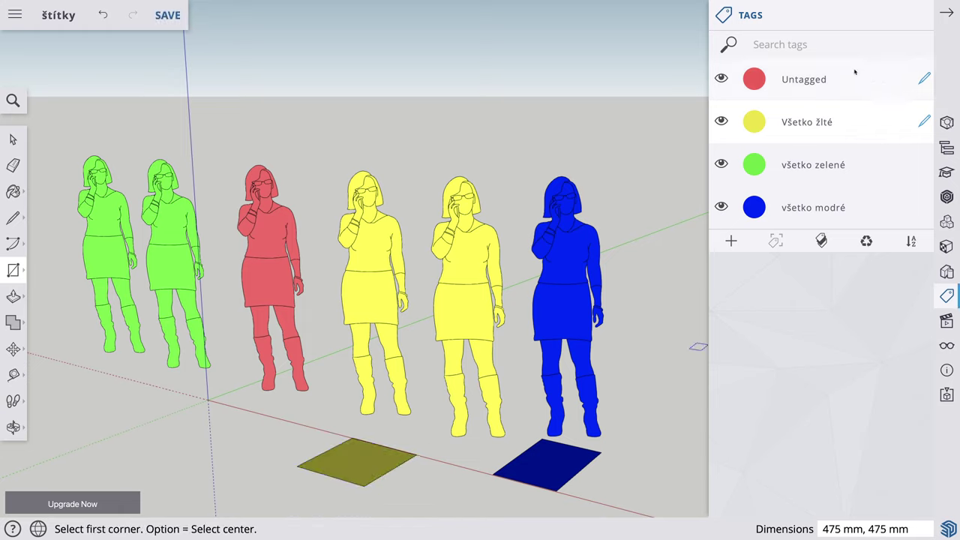
# Draw a red rectangle on Untagged and a green rectangle on všetko zelené.
pyautogui.click(925, 79)
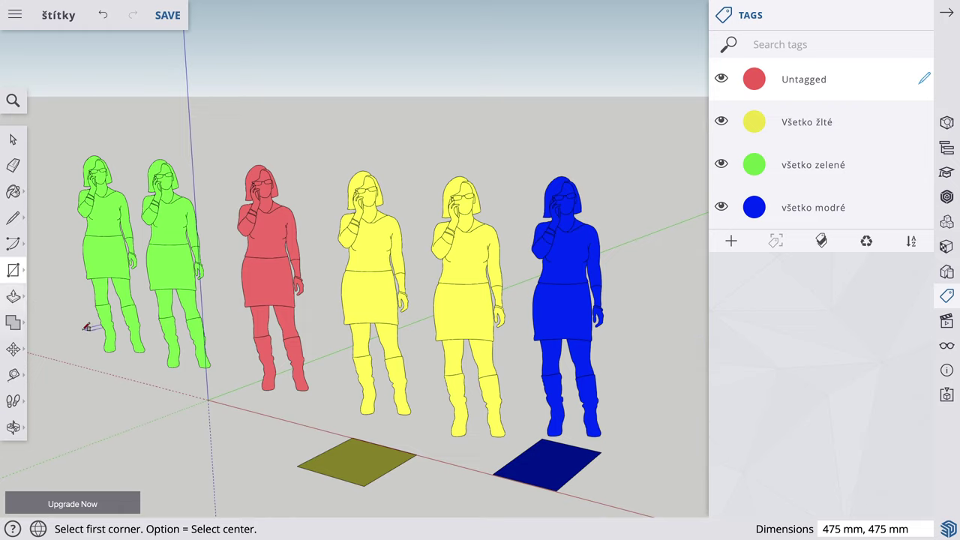
pyautogui.click(208, 402)
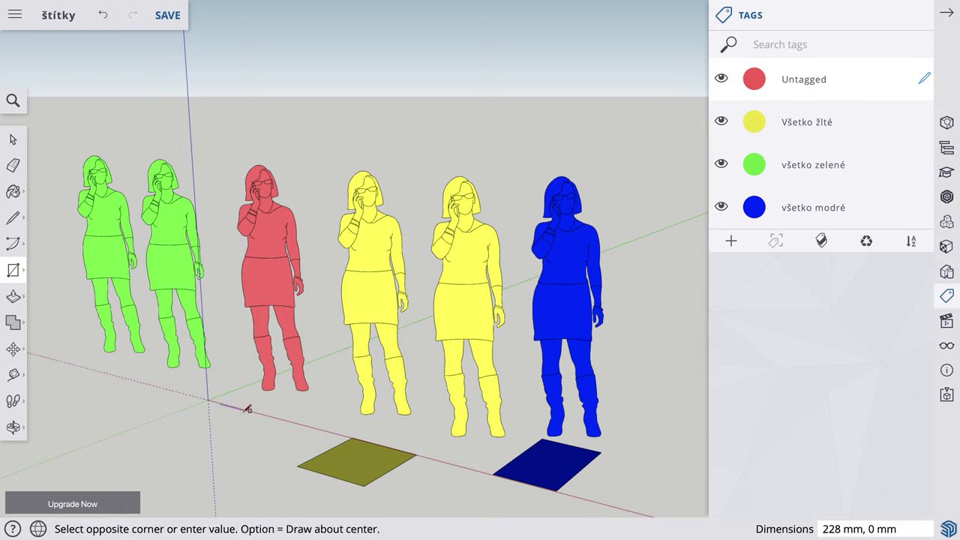
pyautogui.click(239, 447)
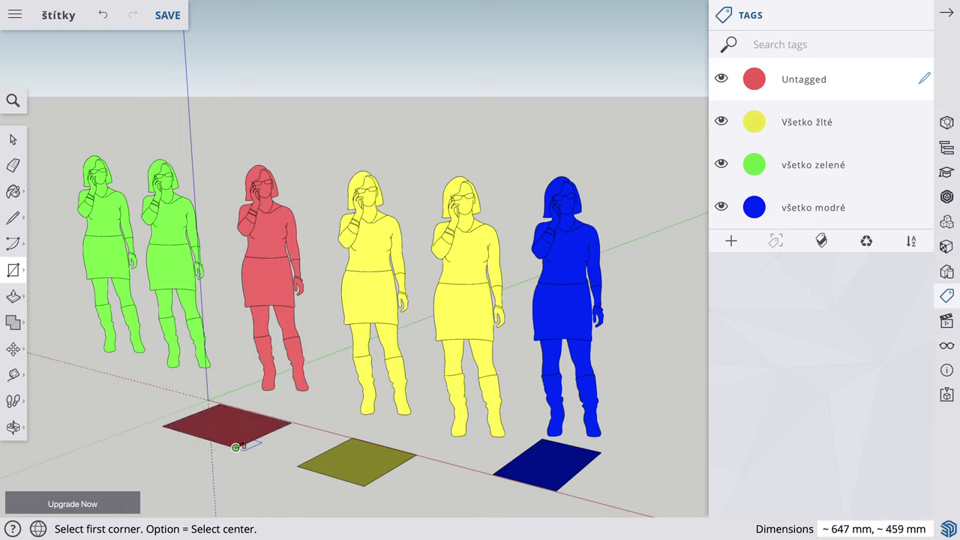
pyautogui.moveTo(814, 164)
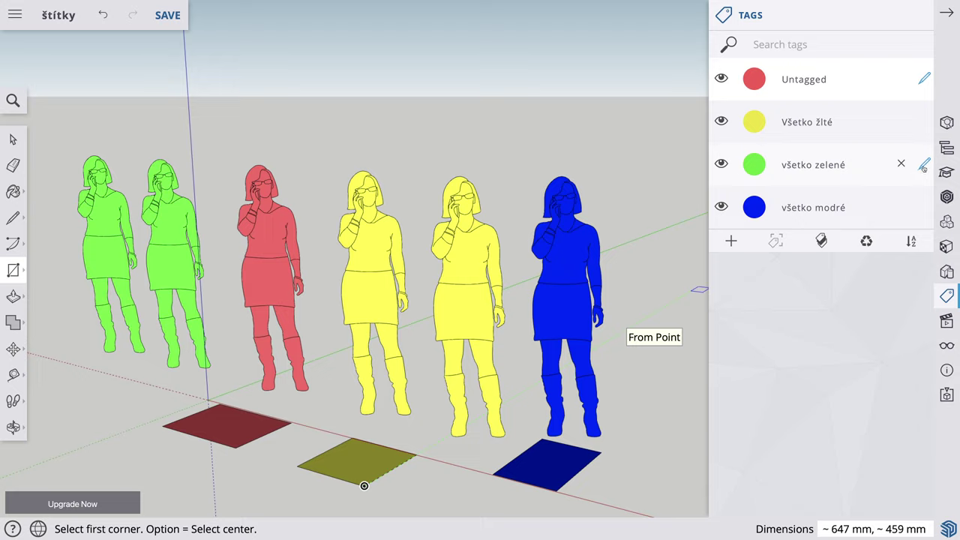
pyautogui.click(925, 165)
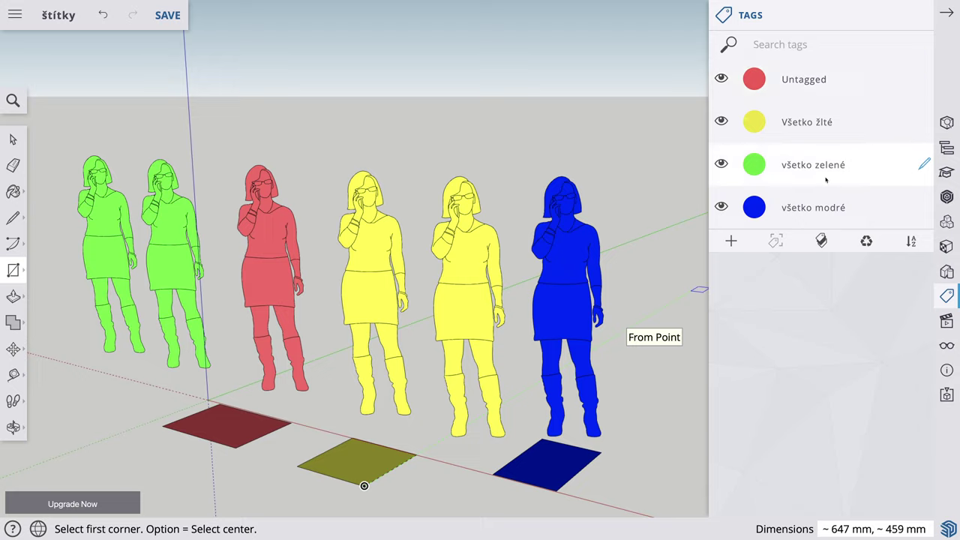
pyautogui.click(84, 368)
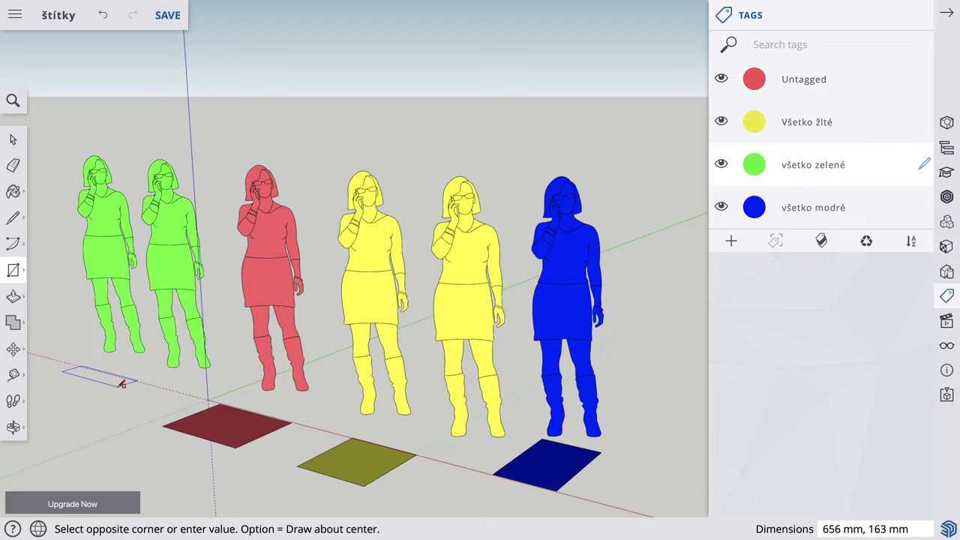
pyautogui.click(96, 407)
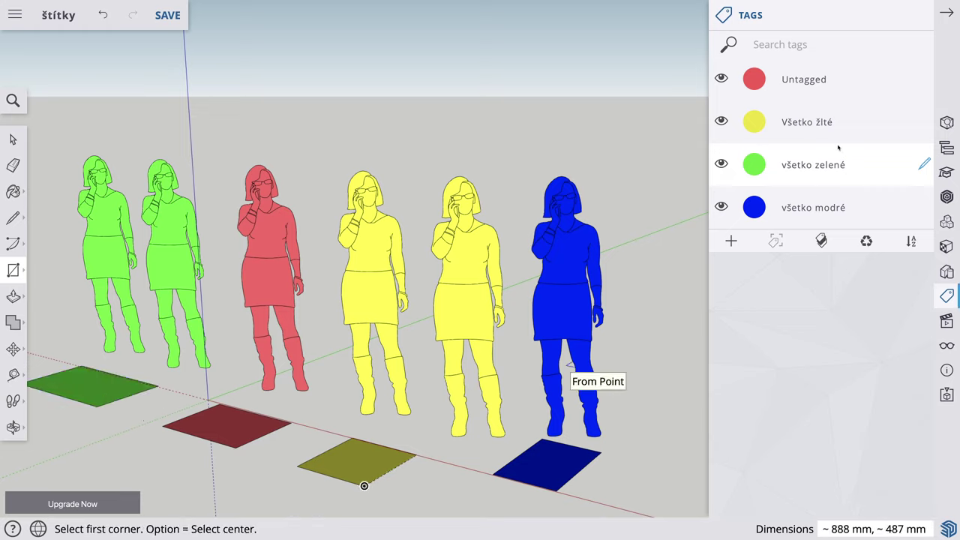
pyautogui.moveTo(818, 207)
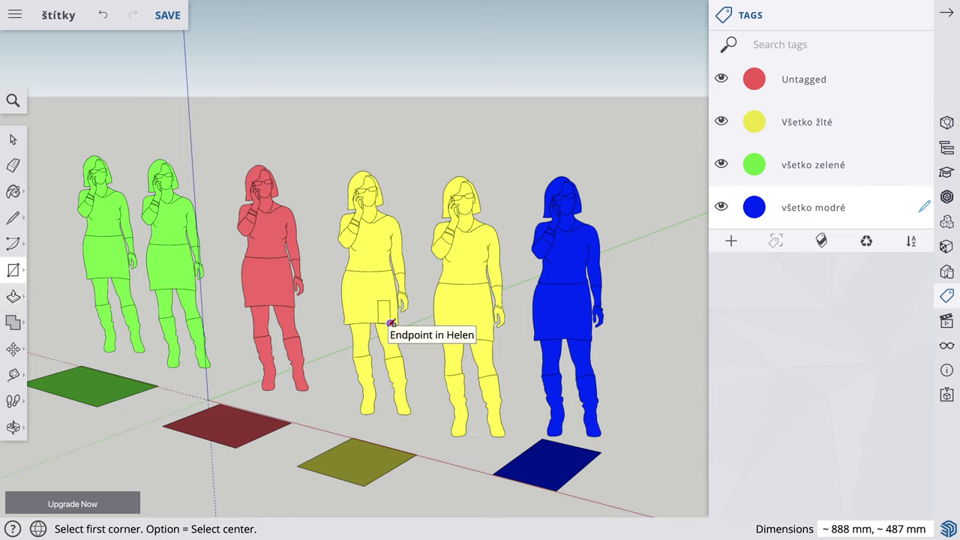
# Push/pull the blue rectangle up into a 439 mm box.
pyautogui.press('p')
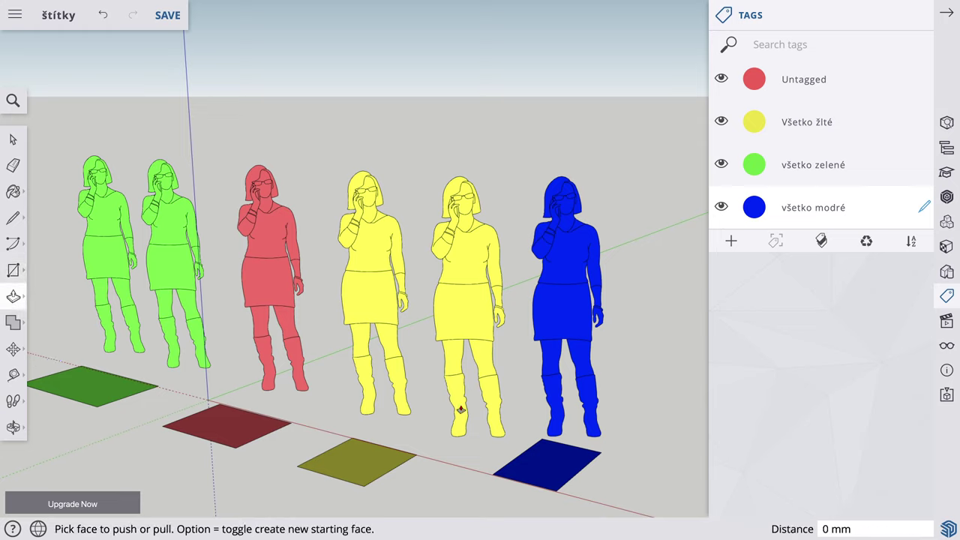
pyautogui.click(548, 457)
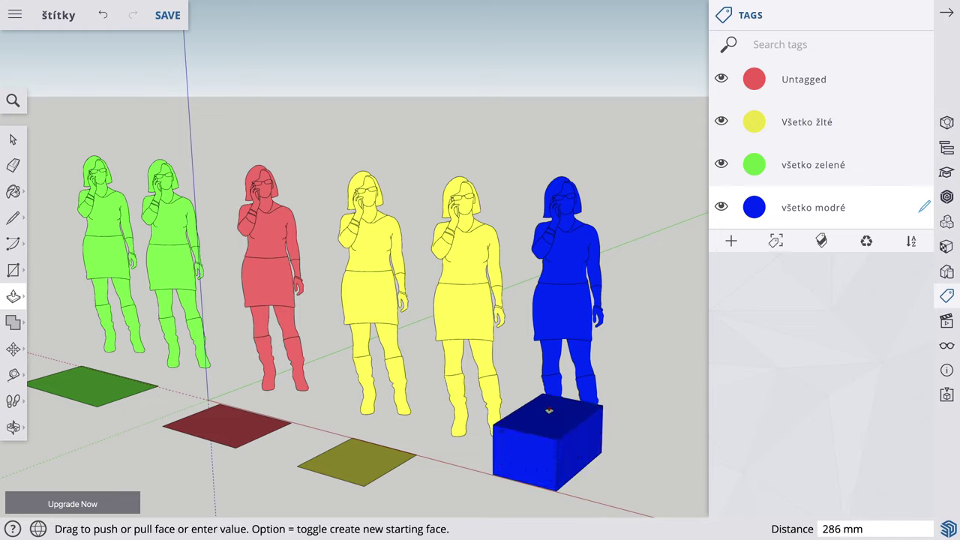
pyautogui.click(553, 385)
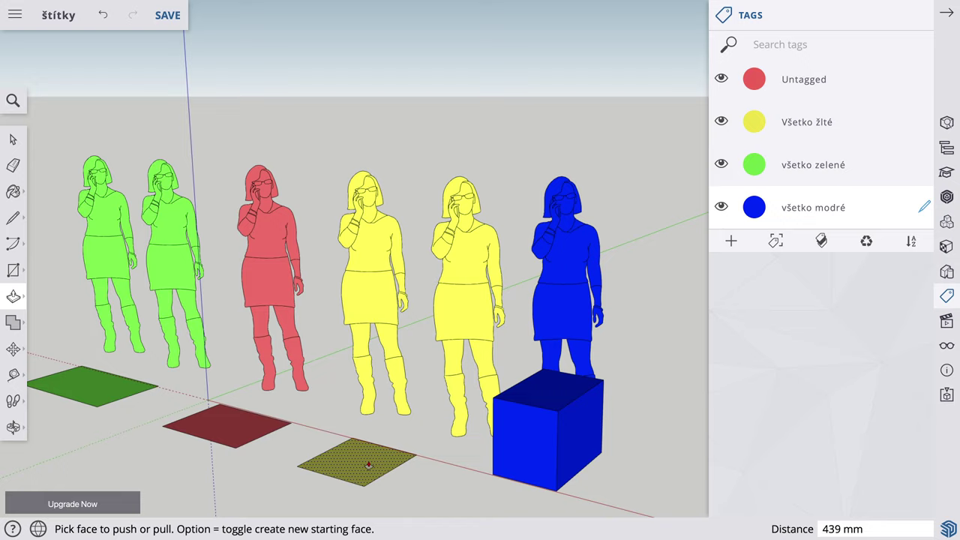
# Raise the yellow, red and green squares into boxes of the same 439 mm height.
pyautogui.doubleClick(355, 458)
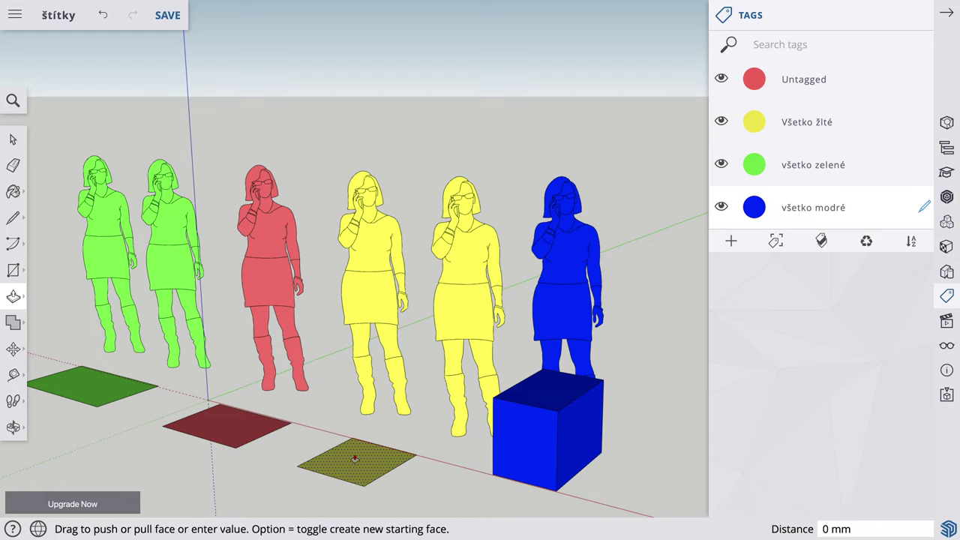
pyautogui.doubleClick(224, 422)
pyautogui.click(108, 390)
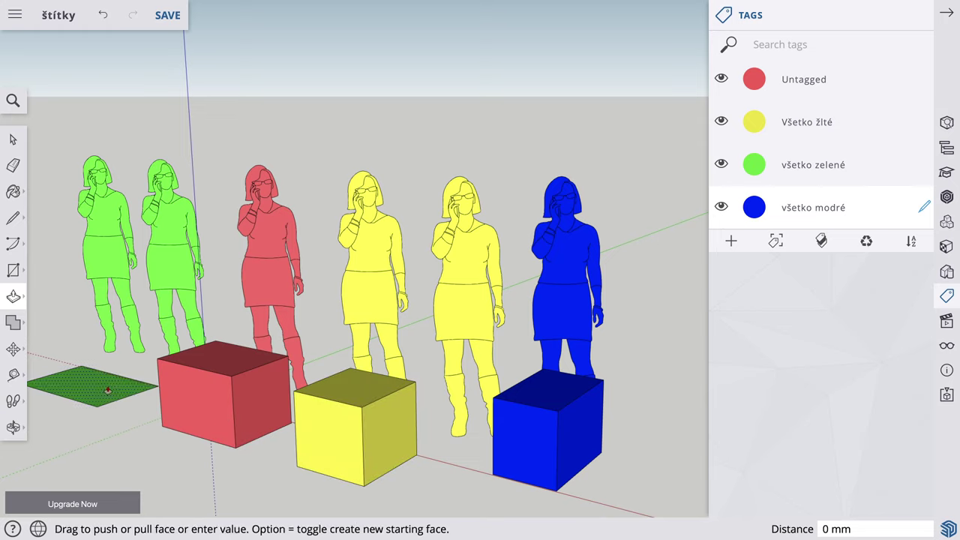
pyautogui.click(108, 391)
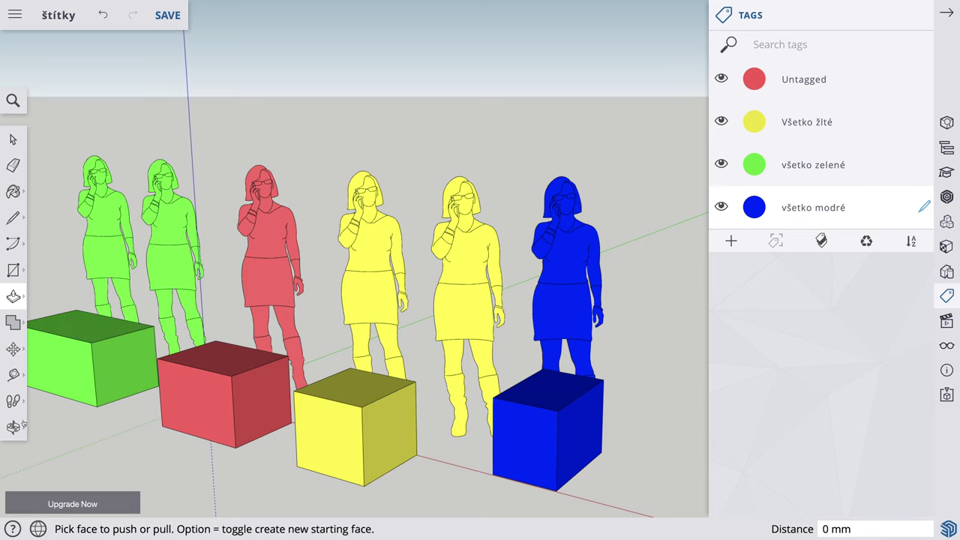
pyautogui.click(13, 426)
pyautogui.moveTo(173, 457)
pyautogui.mouseDown()
pyautogui.moveTo(297, 458)
pyautogui.moveTo(386, 368)
pyautogui.moveTo(396, 410)
pyautogui.moveTo(297, 461)
pyautogui.moveTo(247, 457)
pyautogui.moveTo(255, 462)
pyautogui.mouseUp()
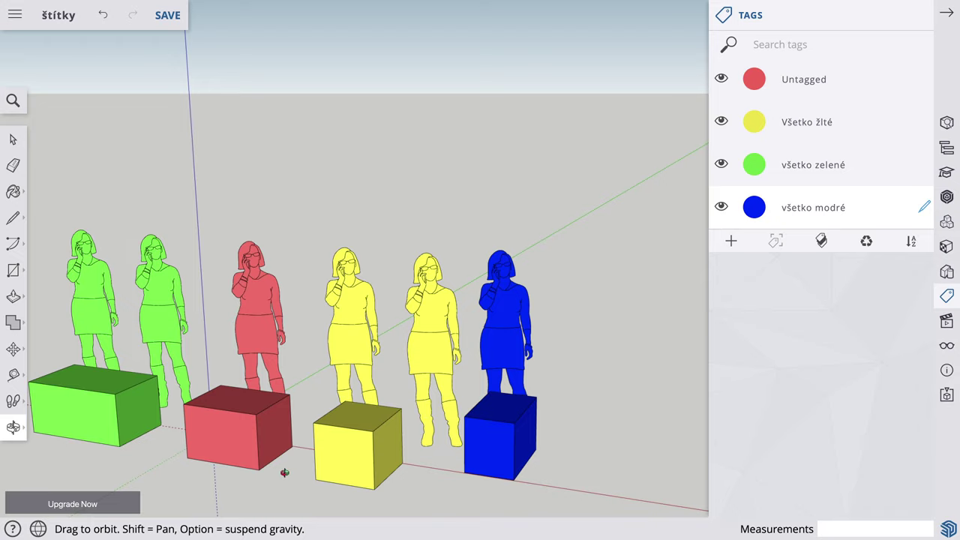
# Make Všetko žlté active and pull the yellow box's top up another 243 mm.
pyautogui.moveTo(825, 122)
pyautogui.click(922, 122)
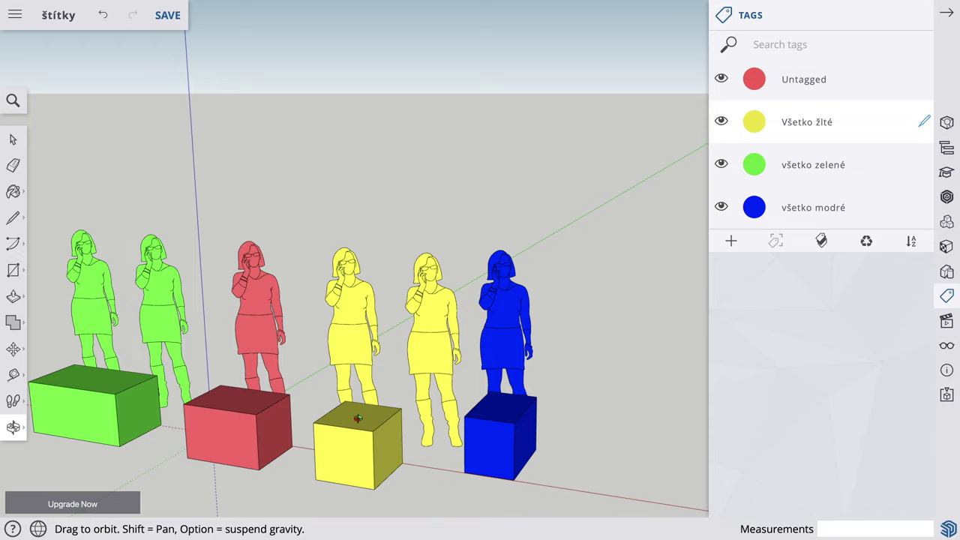
pyautogui.press('p')
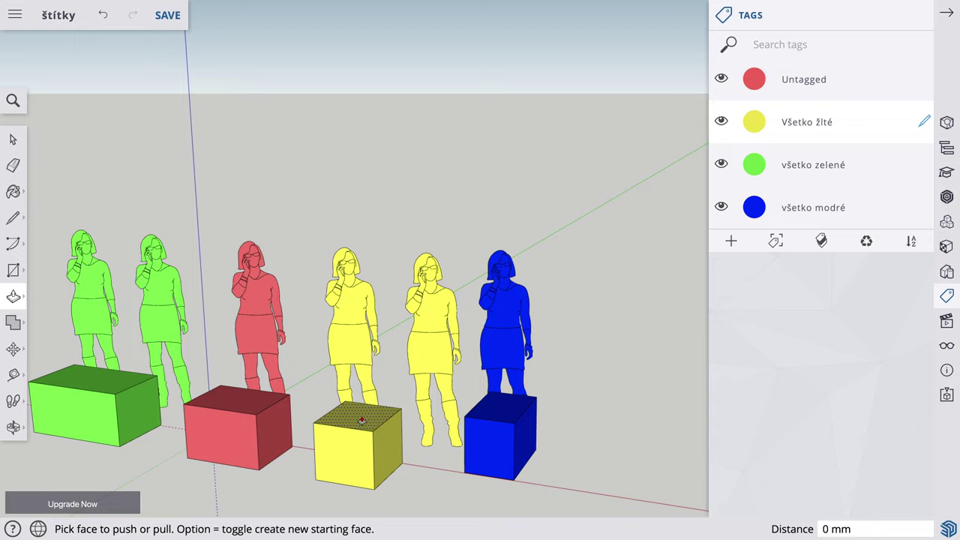
pyautogui.moveTo(361, 422); pyautogui.dragTo(361, 389)
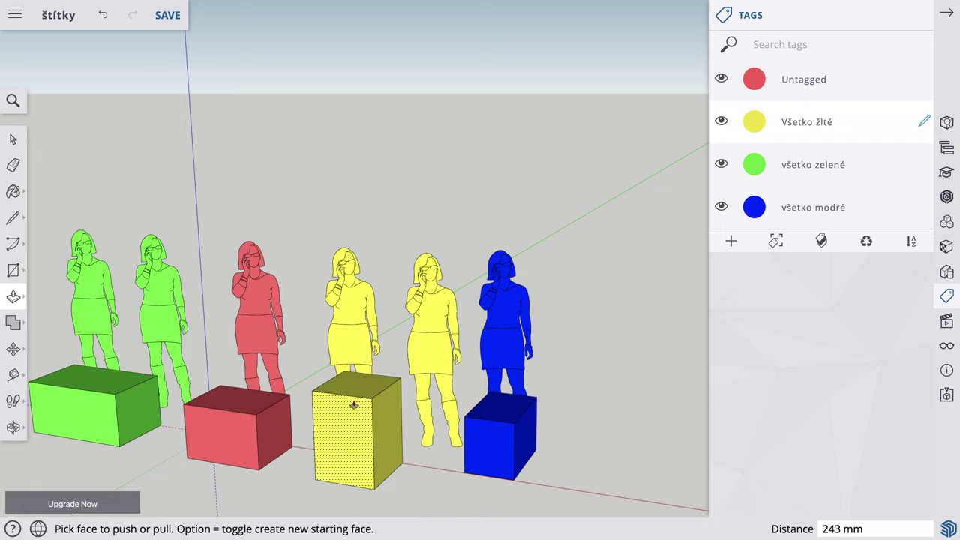
pyautogui.moveTo(481, 2)
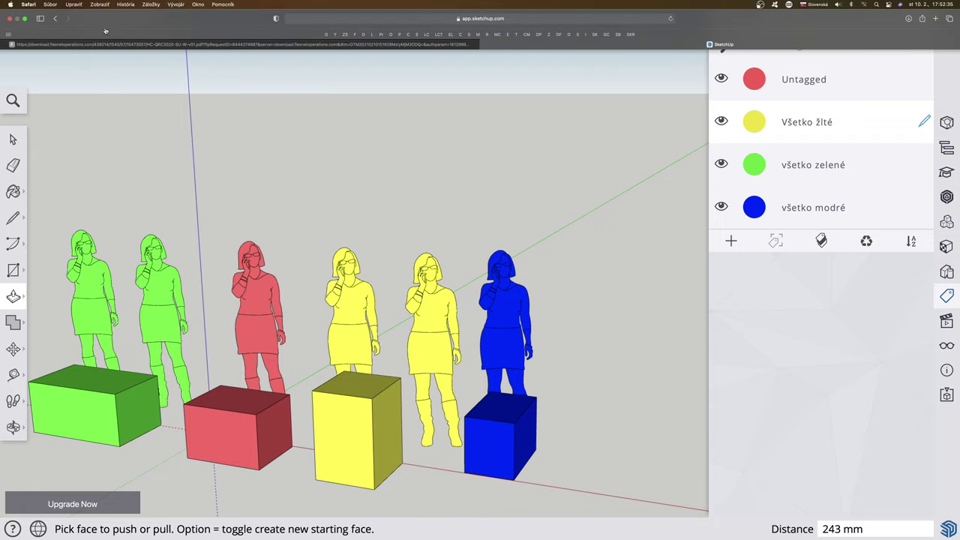
# Undo the yellow box's extra height and look up Push/Pull's Ctrl option in the shortcut PDF.
pyautogui.click(103, 15)
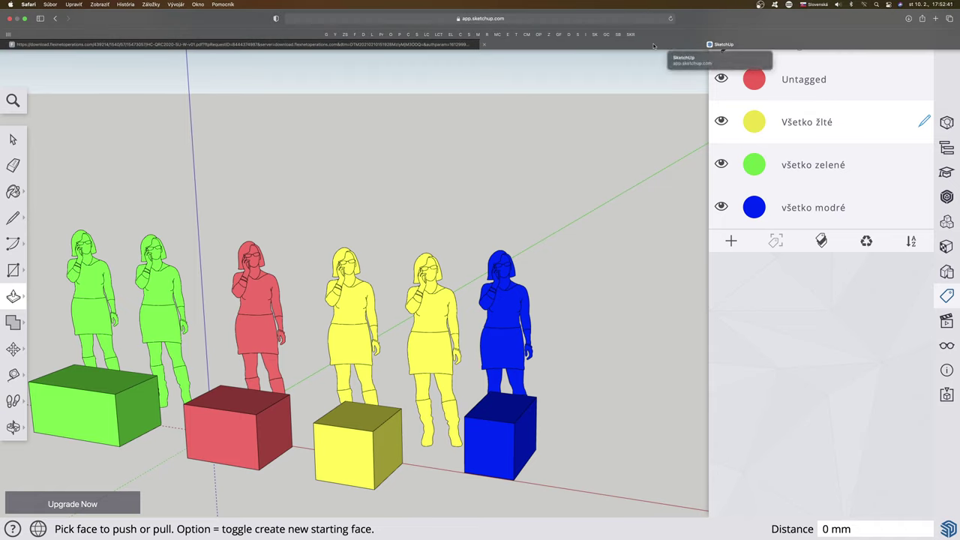
pyautogui.click(240, 45)
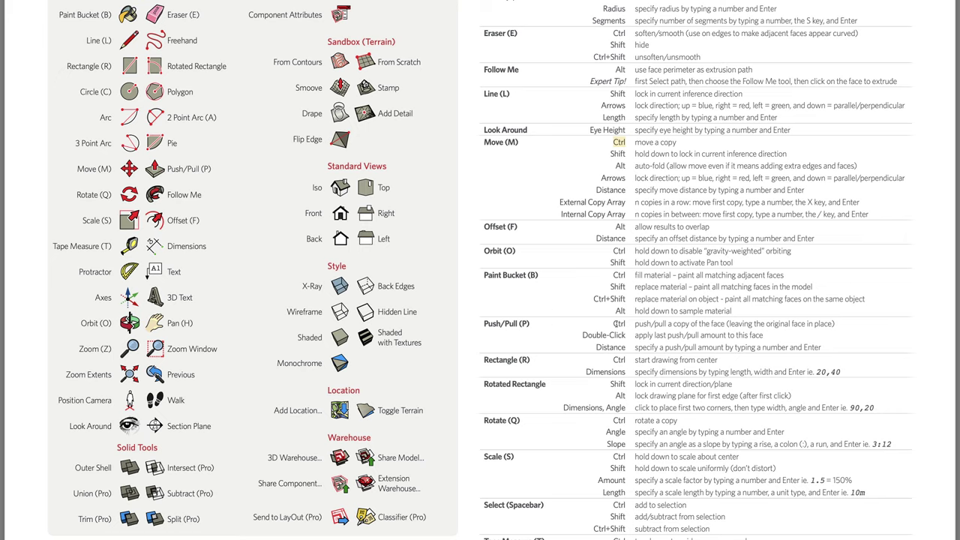
pyautogui.moveTo(613, 323); pyautogui.dragTo(627, 324)
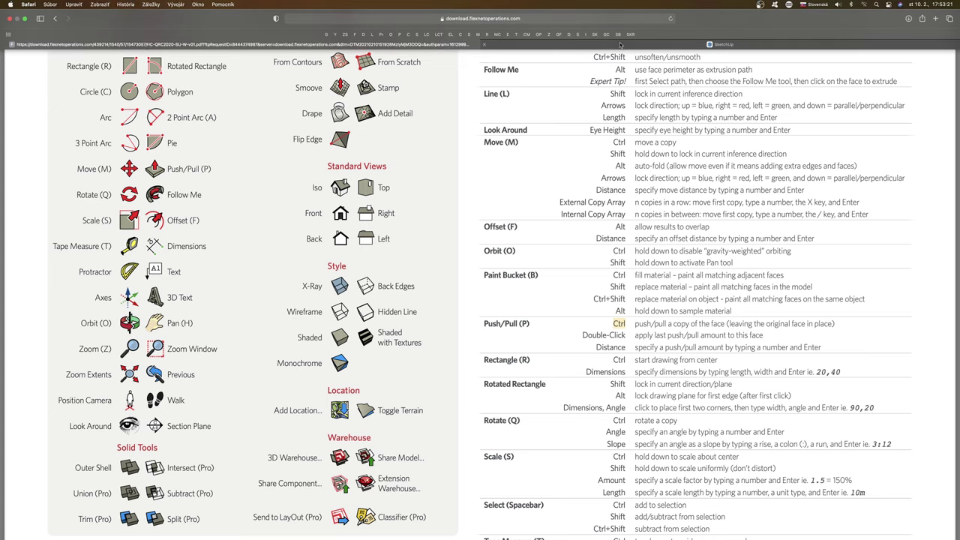
pyautogui.click(720, 45)
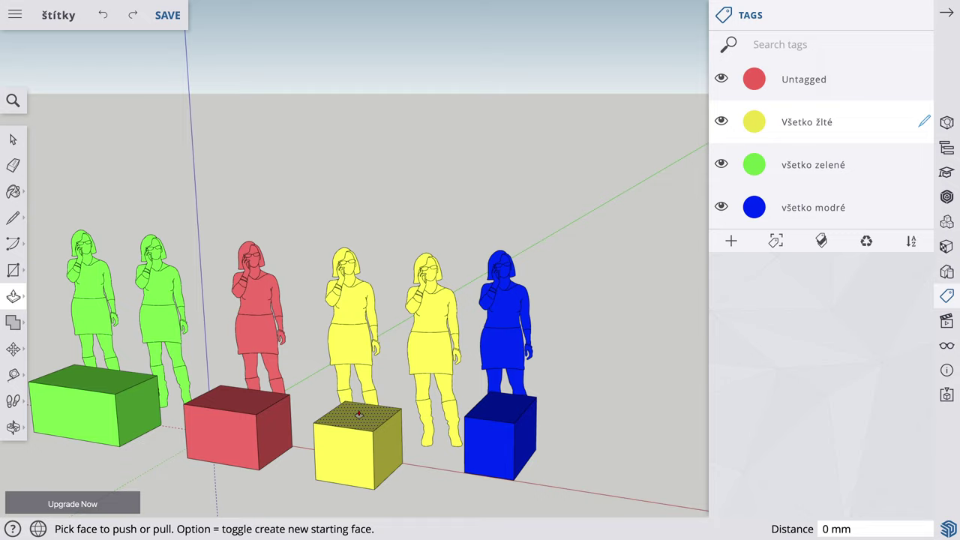
# Ctrl+push/pull a stacked second section onto the yellow box and repeat it on the blue box.
pyautogui.moveTo(359, 415); pyautogui.dragTo(359, 365)
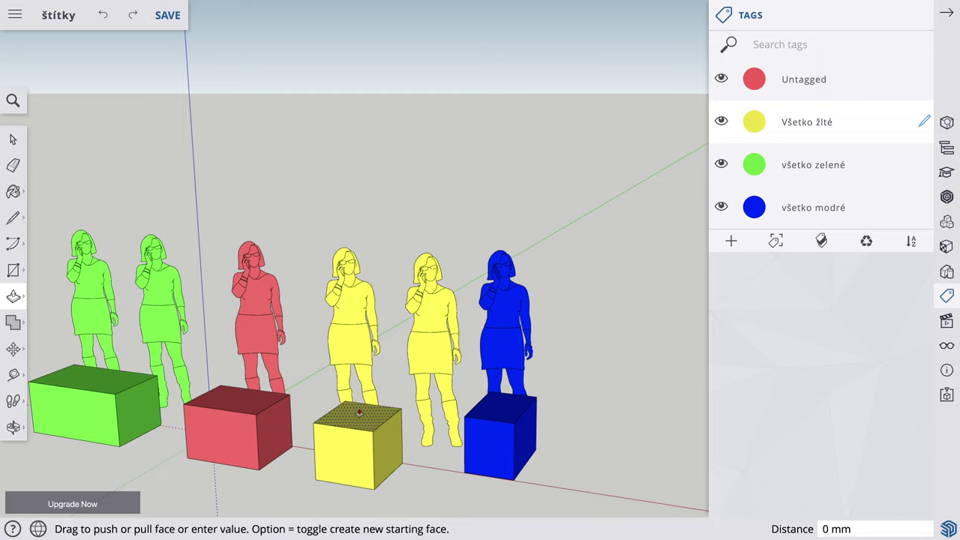
pyautogui.click(358, 365)
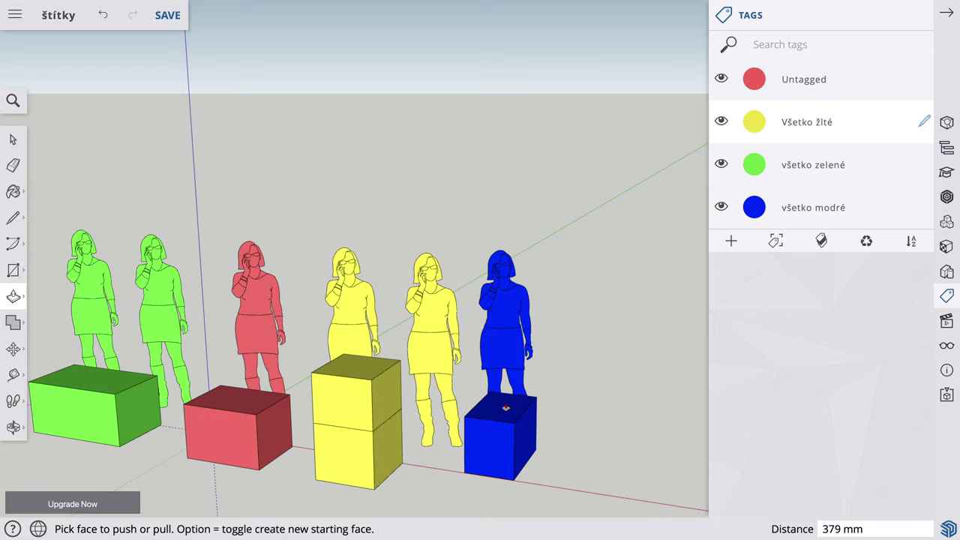
pyautogui.doubleClick(506, 407)
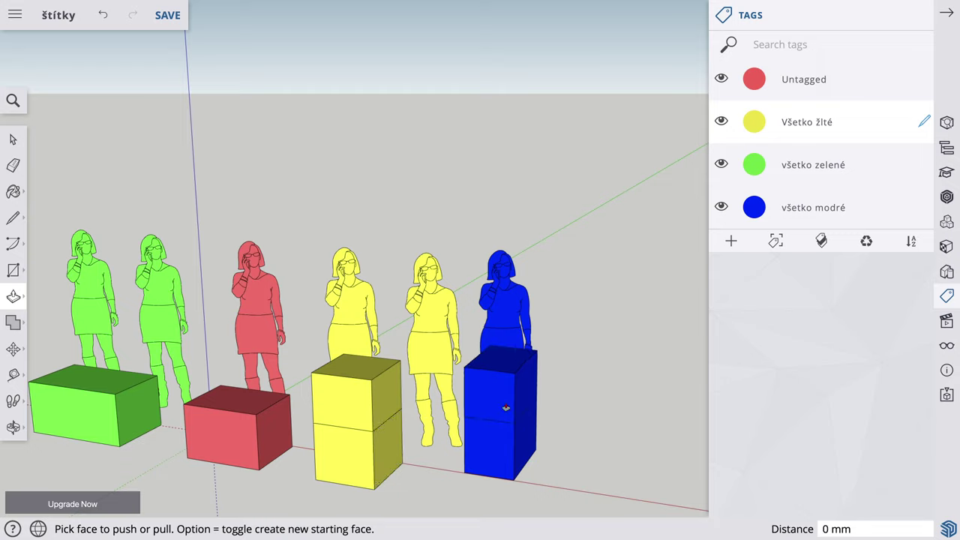
# Raise the red and green boxes higher, undoing the misfired repeat extrusions.
pyautogui.doubleClick(240, 397)
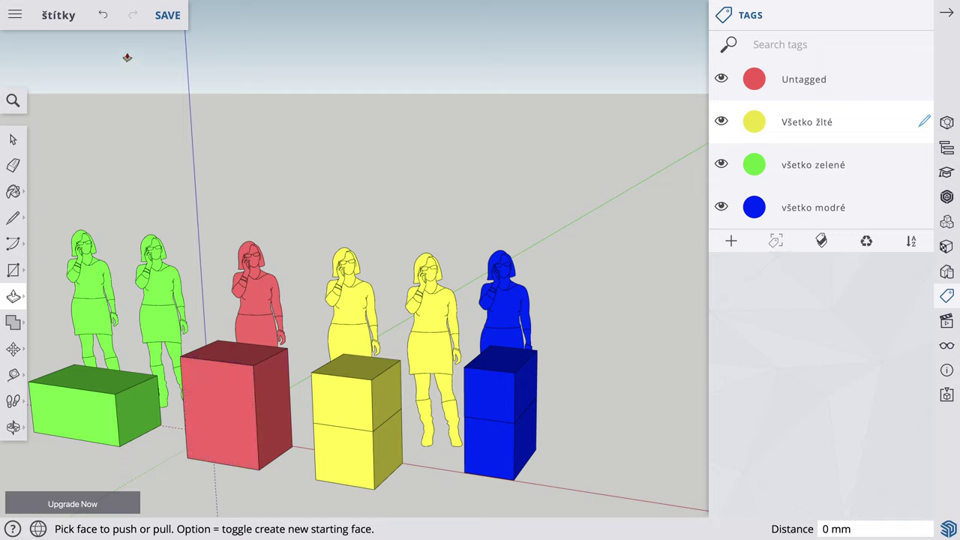
pyautogui.click(103, 15)
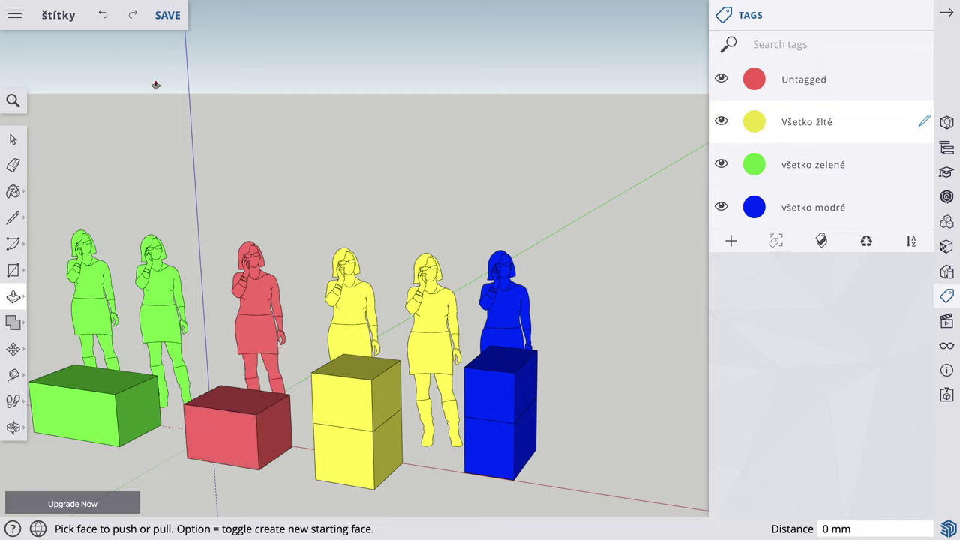
pyautogui.doubleClick(241, 398)
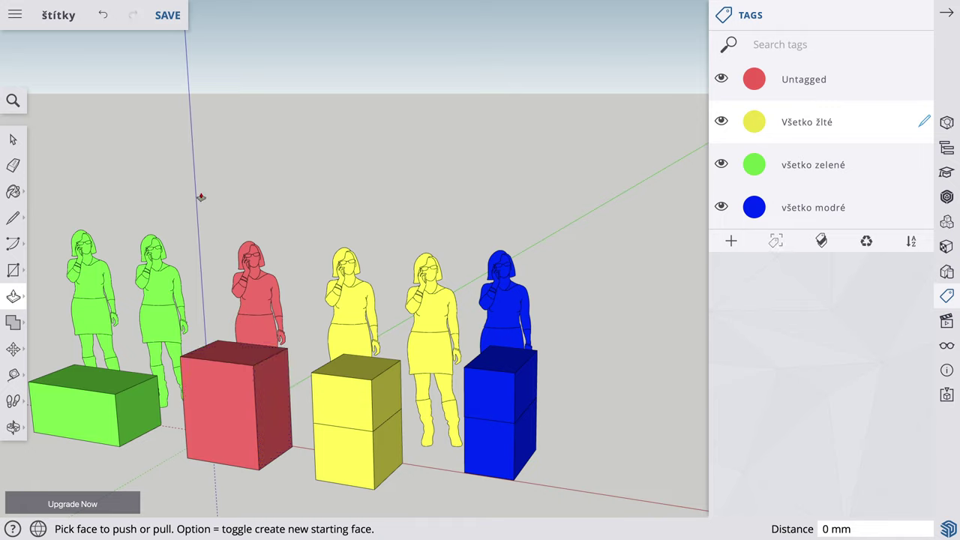
pyautogui.click(103, 16)
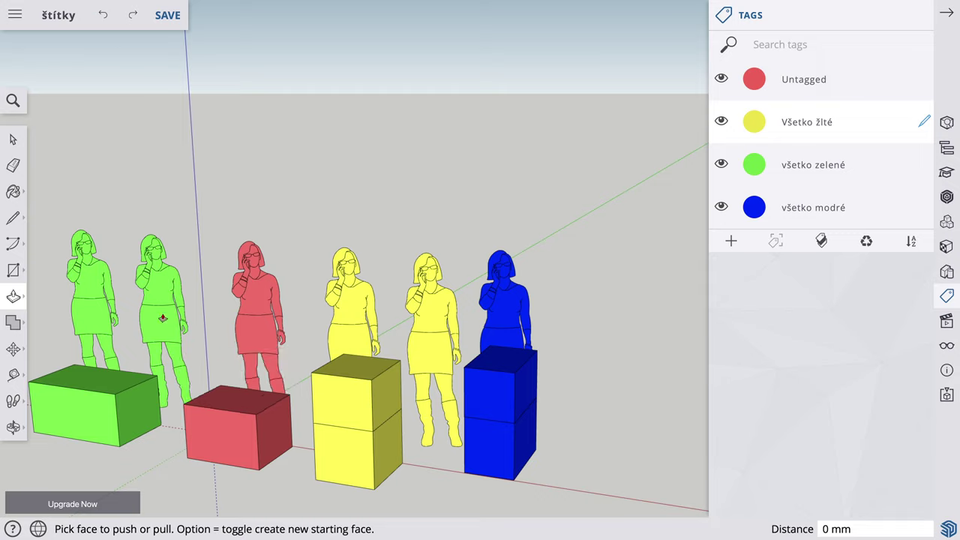
pyautogui.doubleClick(109, 379)
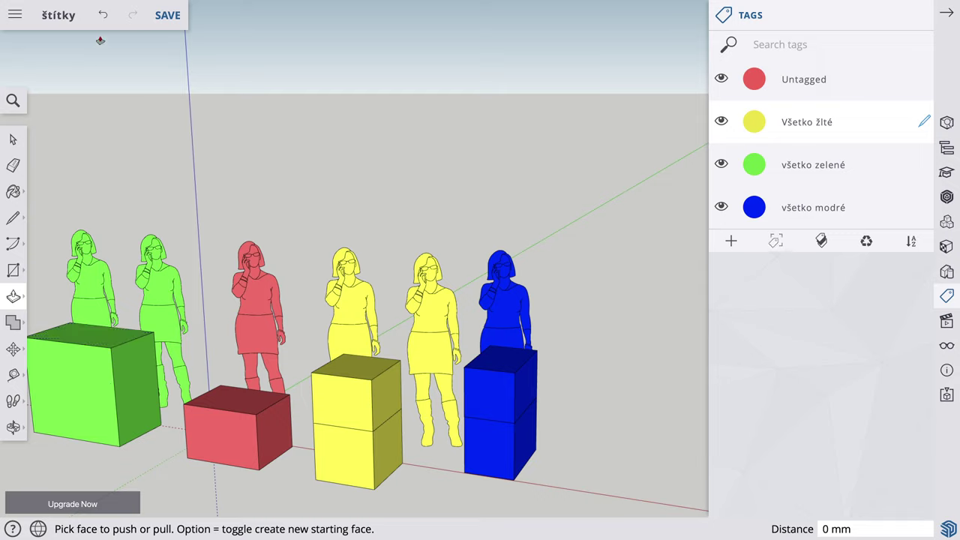
pyautogui.click(104, 15)
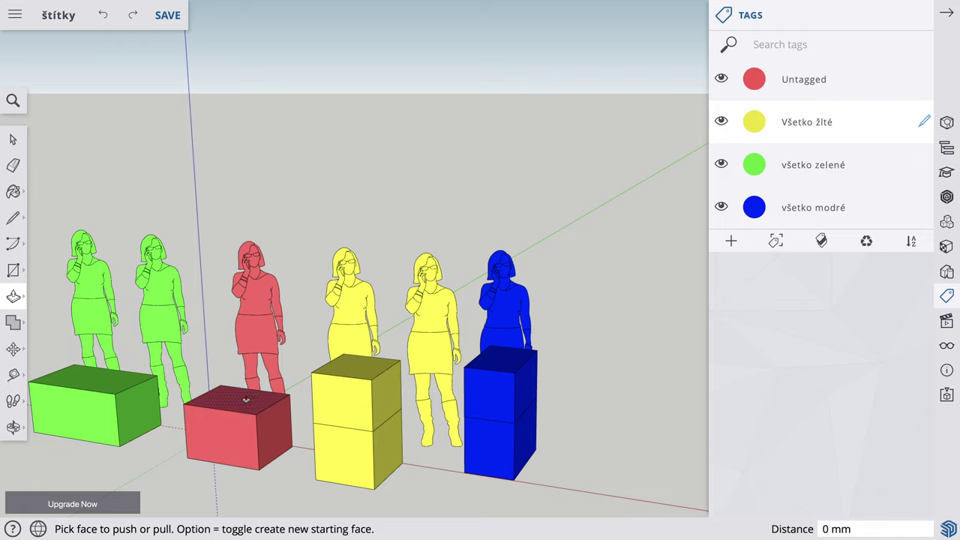
pyautogui.moveTo(246, 398); pyautogui.dragTo(248, 368)
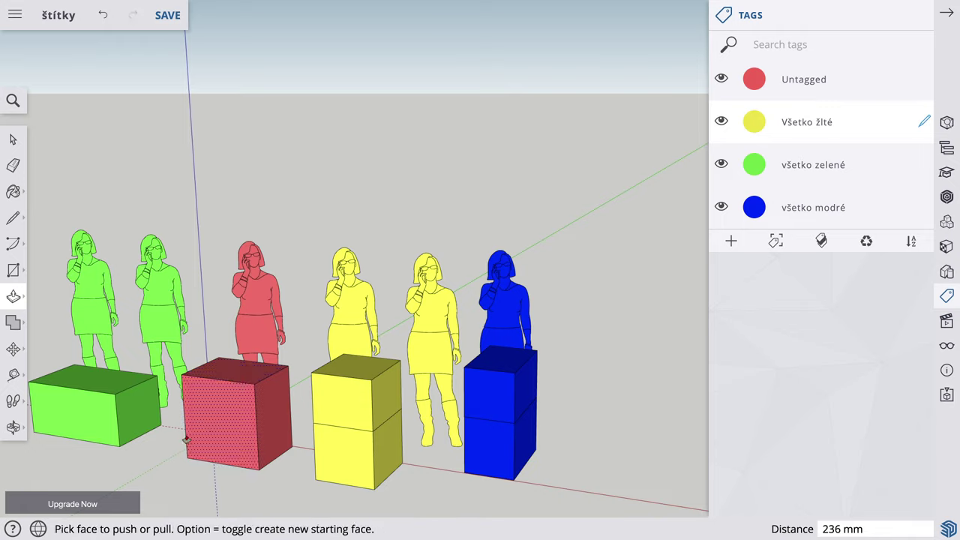
pyautogui.doubleClick(103, 379)
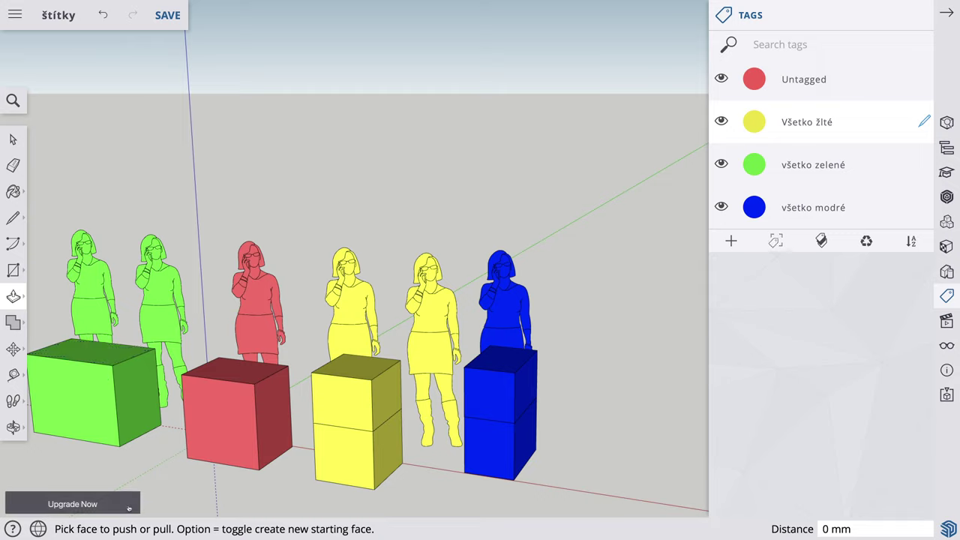
pyautogui.click(13, 427)
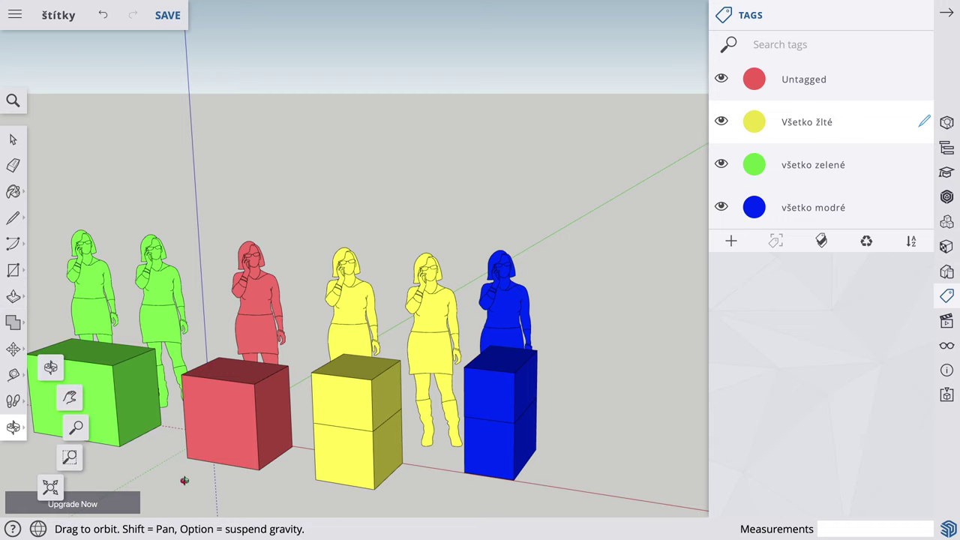
# Orbit down to a near-ground view of the six figures and four coloured boxes.
pyautogui.moveTo(187, 480); pyautogui.dragTo(314, 431)
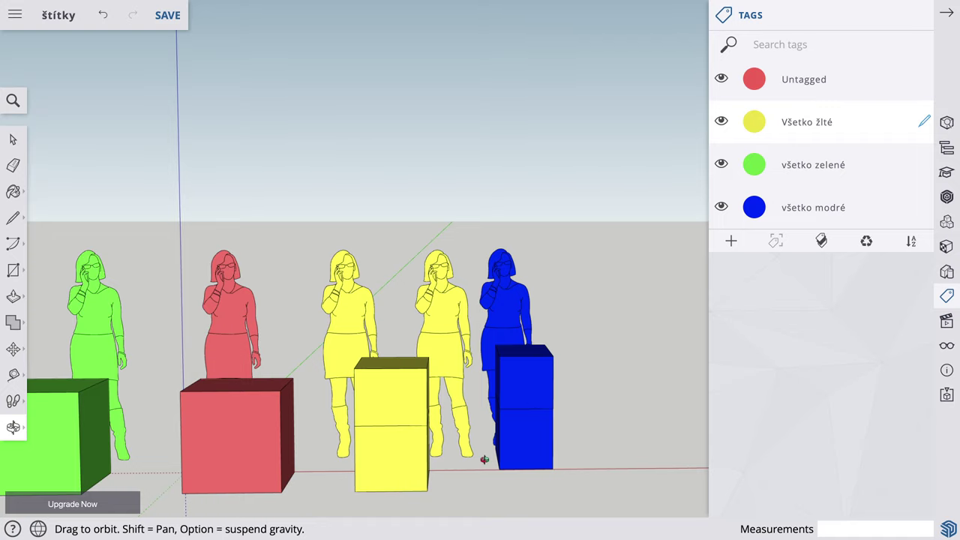
pyautogui.moveTo(483, 459); pyautogui.dragTo(485, 460)
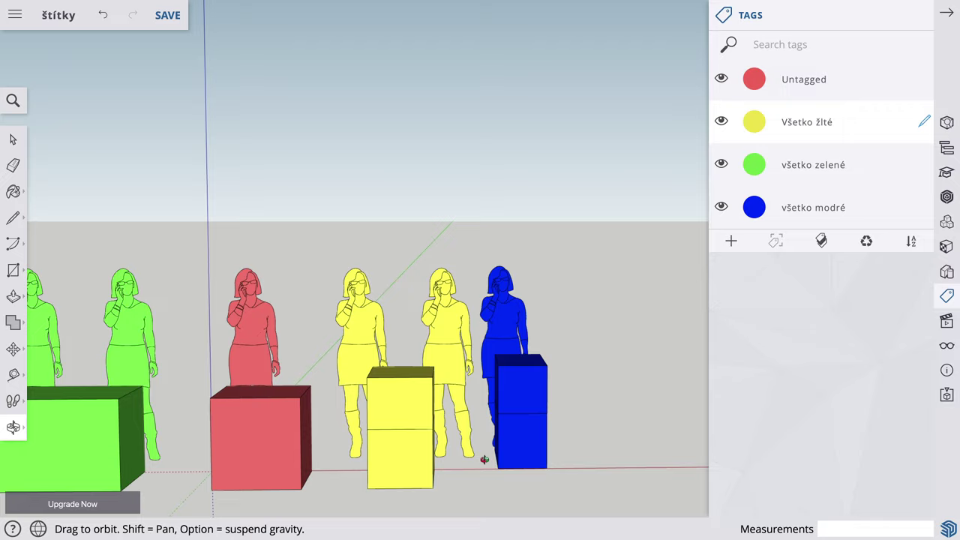